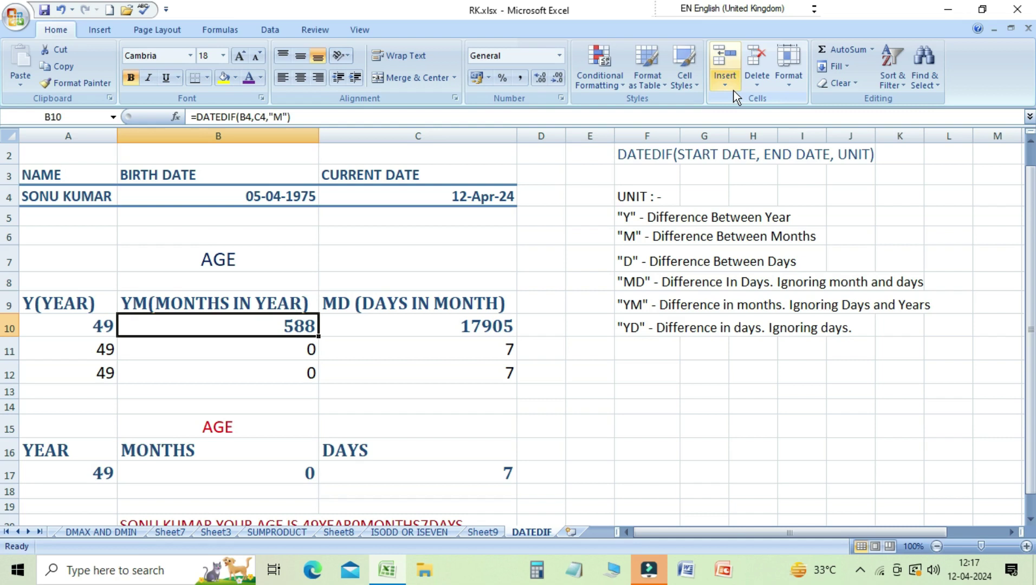
Review the sheet: name, birth date, current date, the Y/YM/MD headings and the DATEDIF syntax note
{"action": "key", "text": "Up"}
{"action": "key", "text": "Up"}
{"action": "key", "text": "Up"}
{"action": "key", "text": "Up"}
{"action": "key", "text": "Up"}
{"action": "key", "text": "Up"}
{"action": "key", "text": "Left"}
{"action": "key", "text": "Right"}
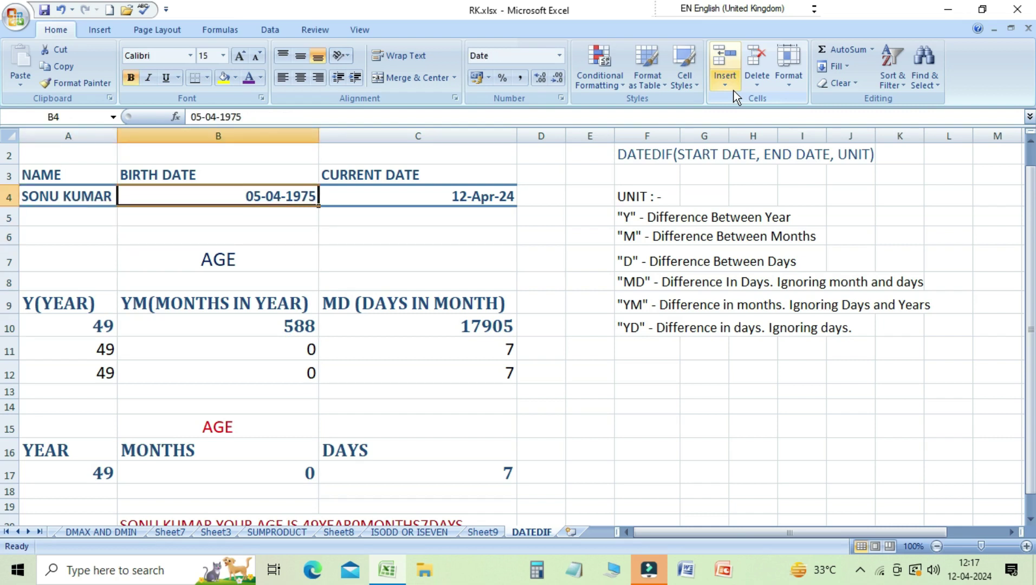
{"action": "key", "text": "Right"}
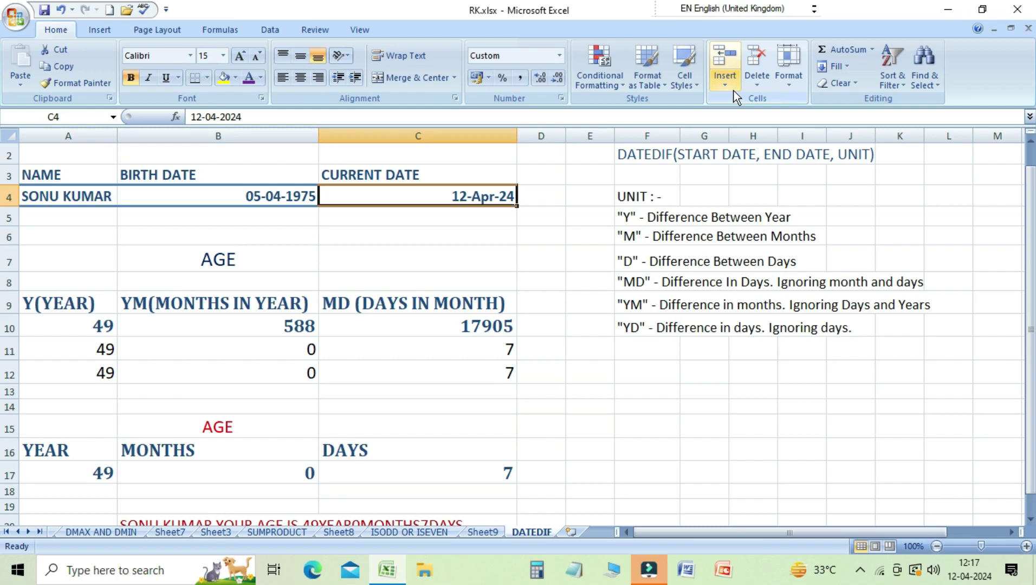
{"action": "key", "text": "Down"}
{"action": "key", "text": "Down"}
{"action": "key", "text": "Down"}
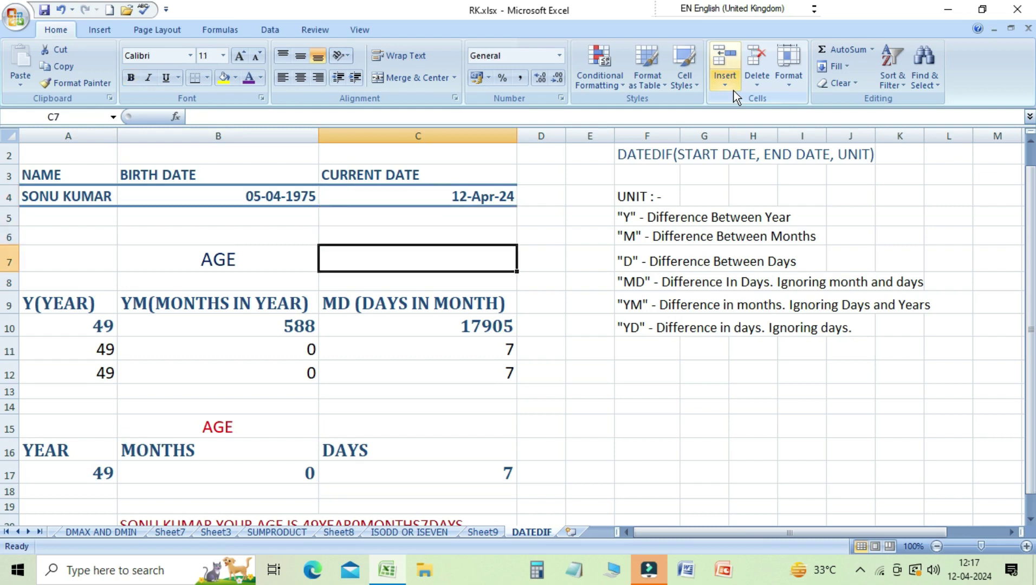
{"action": "key", "text": "Down"}
{"action": "key", "text": "Down"}
{"action": "key", "text": "Down"}
{"action": "key", "text": "Left"}
{"action": "key", "text": "Left"}
{"action": "key", "text": "Up"}
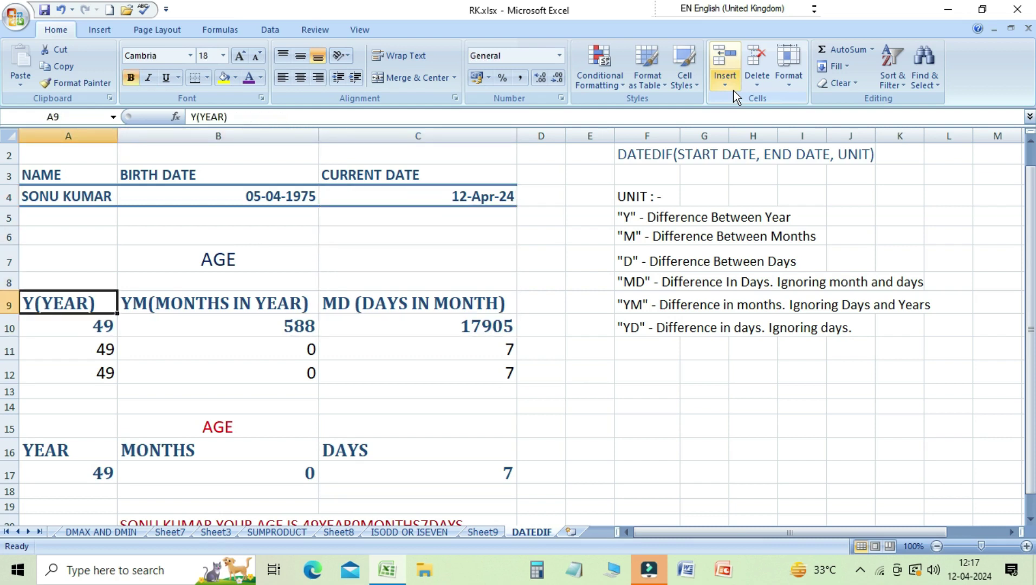
{"action": "key", "text": "Right"}
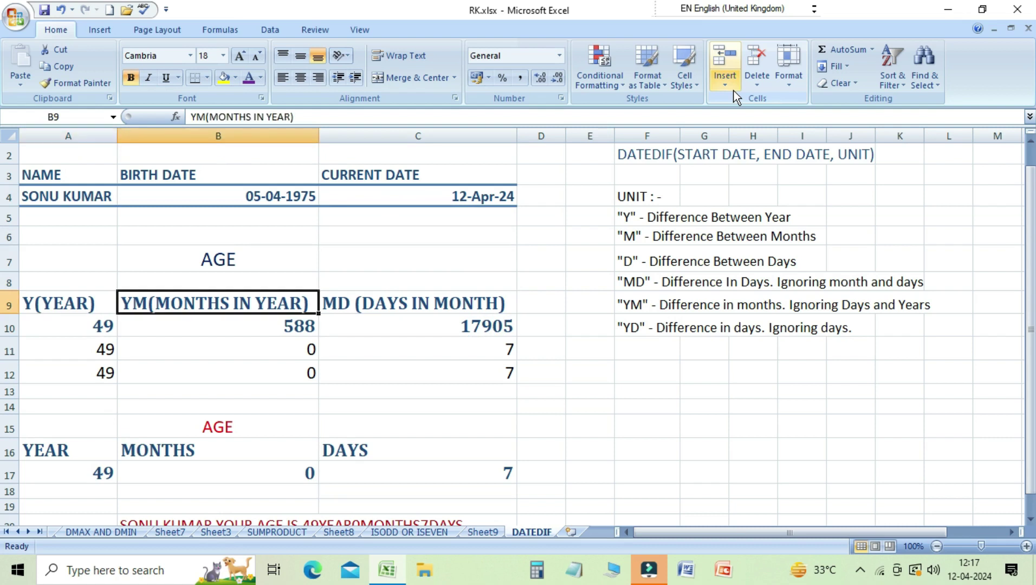
{"action": "key", "text": "Right"}
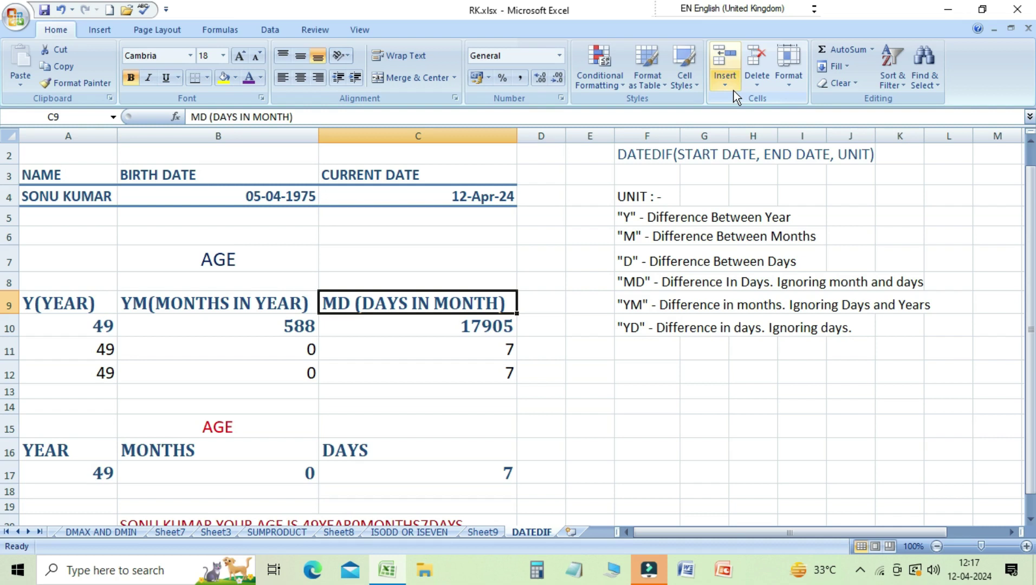
{"action": "key", "text": "Up"}
{"action": "key", "text": "Up"}
{"action": "key", "text": "Up"}
{"action": "key", "text": "Up"}
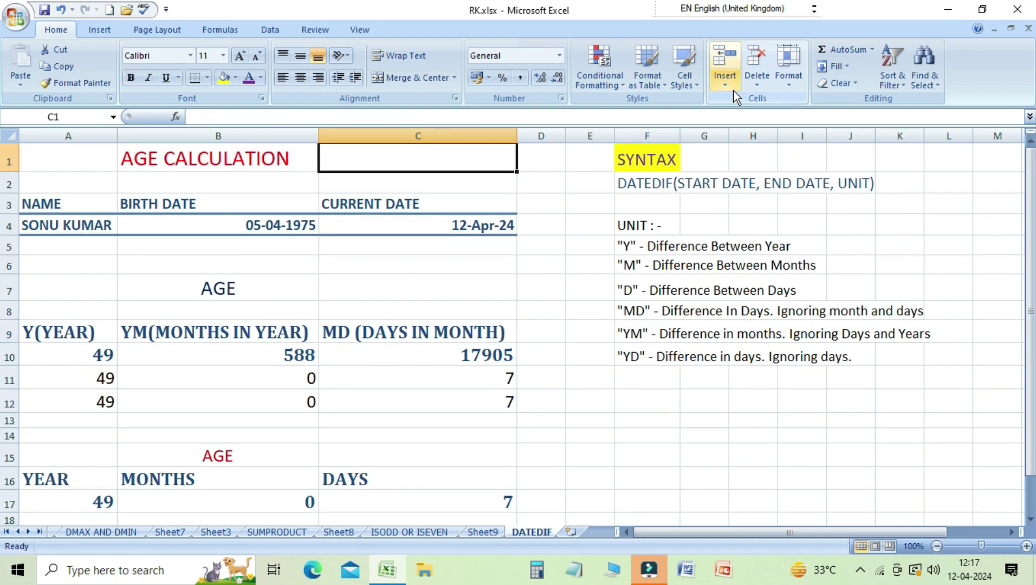
{"action": "key", "text": "Right"}
{"action": "key", "text": "Right"}
{"action": "key", "text": "Right"}
{"action": "key", "text": "Down"}
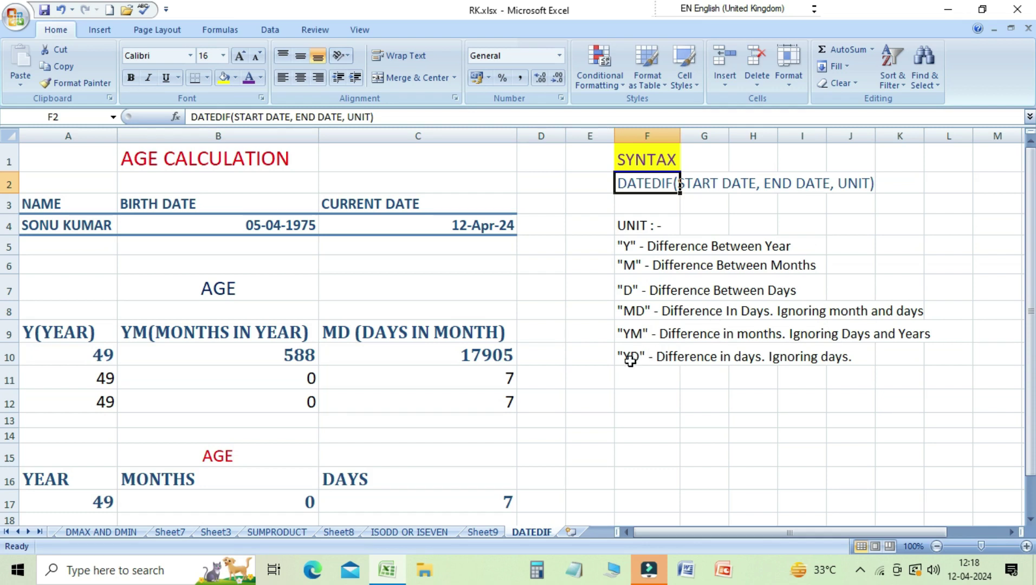
Point out the DATEDIF unit explanations and the name, birth date and current date in A4:C4
{"action": "left_click", "coordinate": [629, 359]}
{"action": "left_click", "coordinate": [626, 296]}
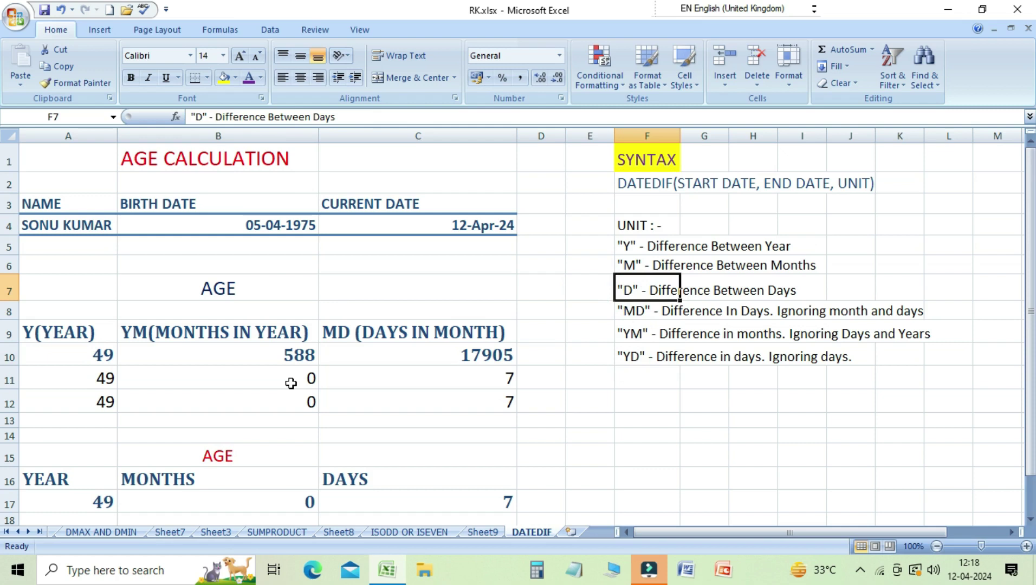
{"action": "left_click", "coordinate": [68, 227]}
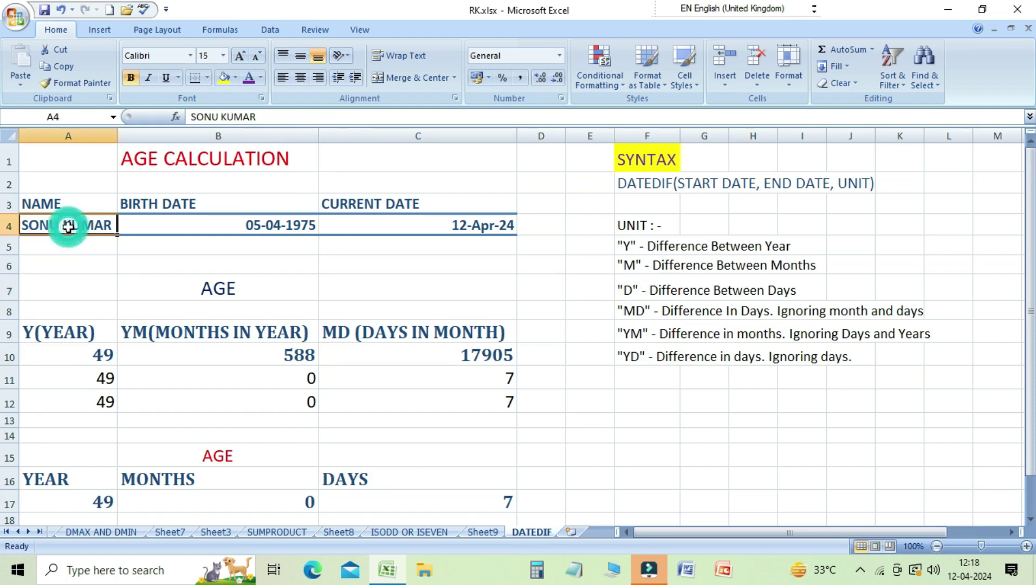
{"action": "left_click", "coordinate": [191, 230]}
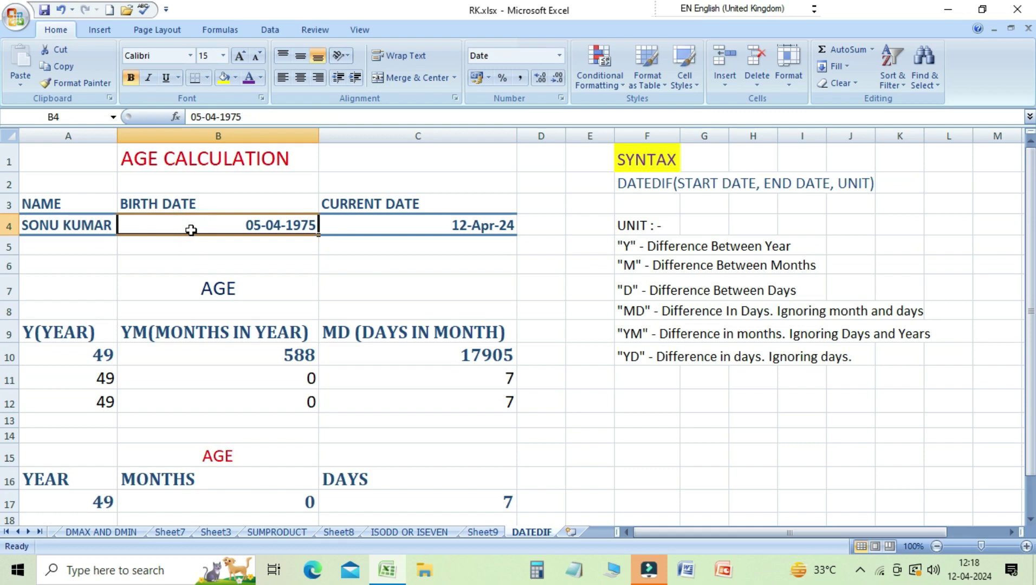
{"action": "left_click", "coordinate": [388, 229]}
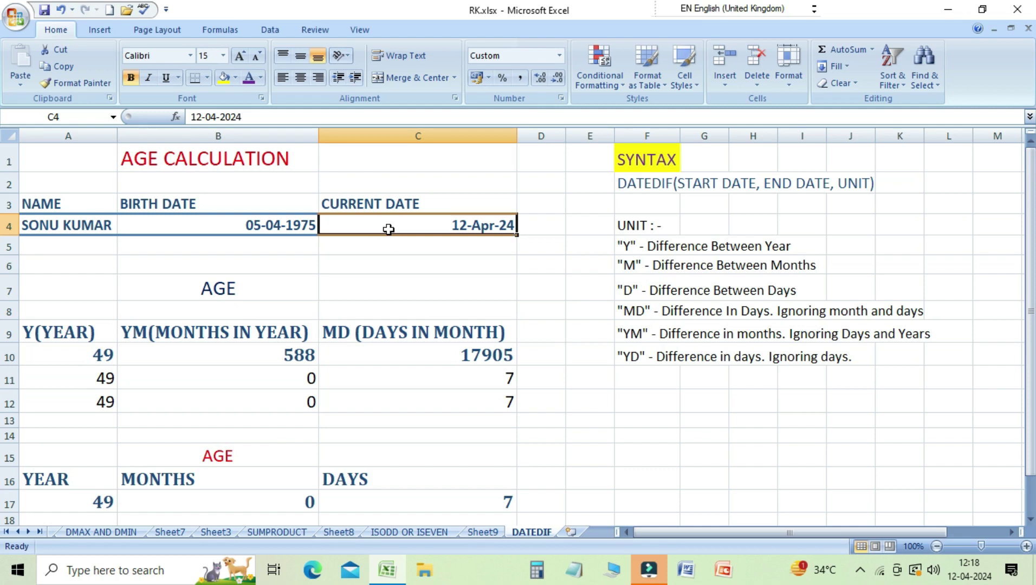
Look over the row 10 and row 11 age results, ending on A10
{"action": "key", "text": "Down"}
{"action": "key", "text": "Down"}
{"action": "key", "text": "Down"}
{"action": "key", "text": "Down"}
{"action": "key", "text": "Down"}
{"action": "key", "text": "Down"}
{"action": "key", "text": "Down"}
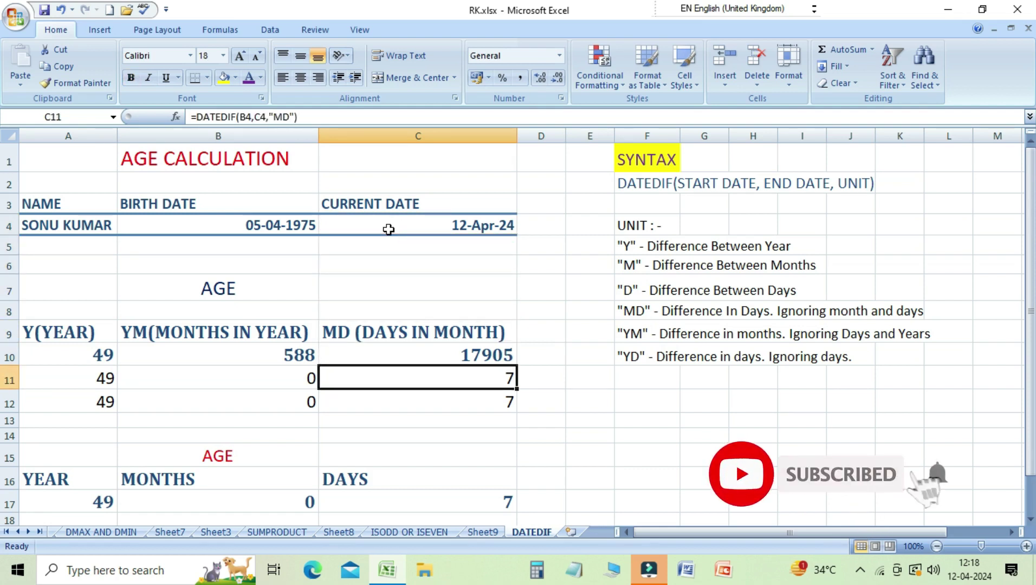
{"action": "key", "text": "Left"}
{"action": "key", "text": "Left"}
{"action": "key", "text": "Up"}
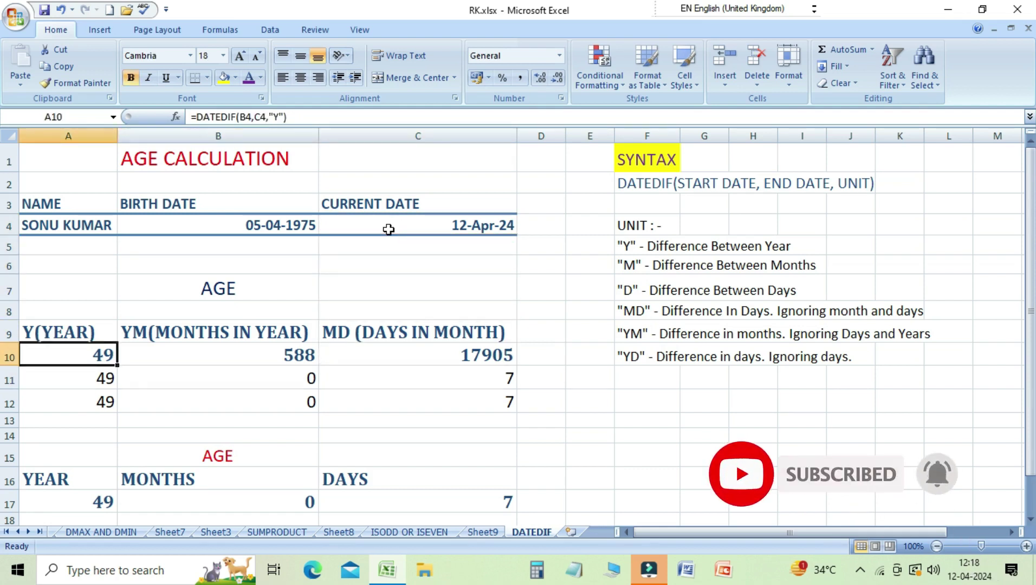
{"action": "key", "text": "Down"}
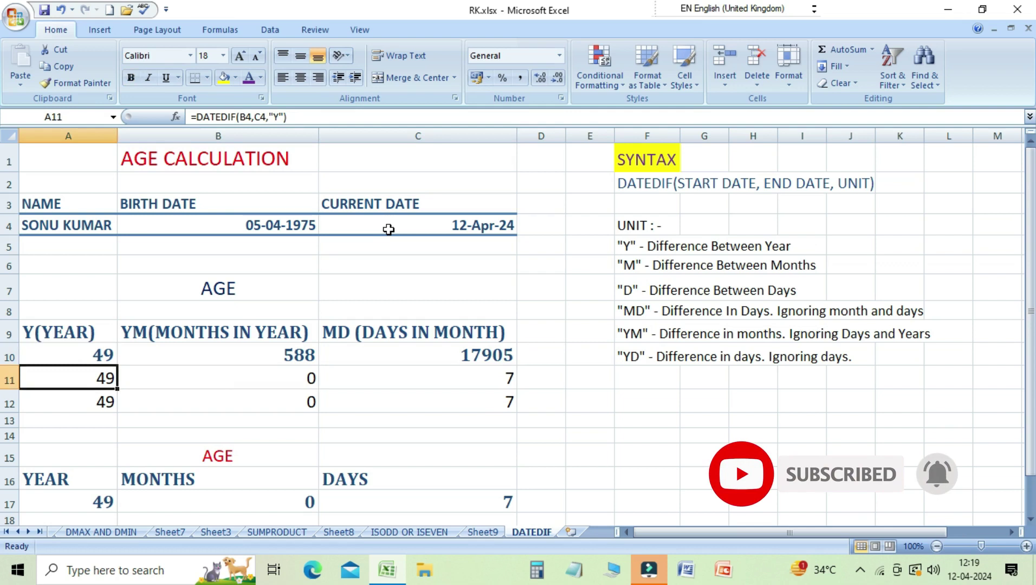
{"action": "key", "text": "Right"}
{"action": "key", "text": "Right"}
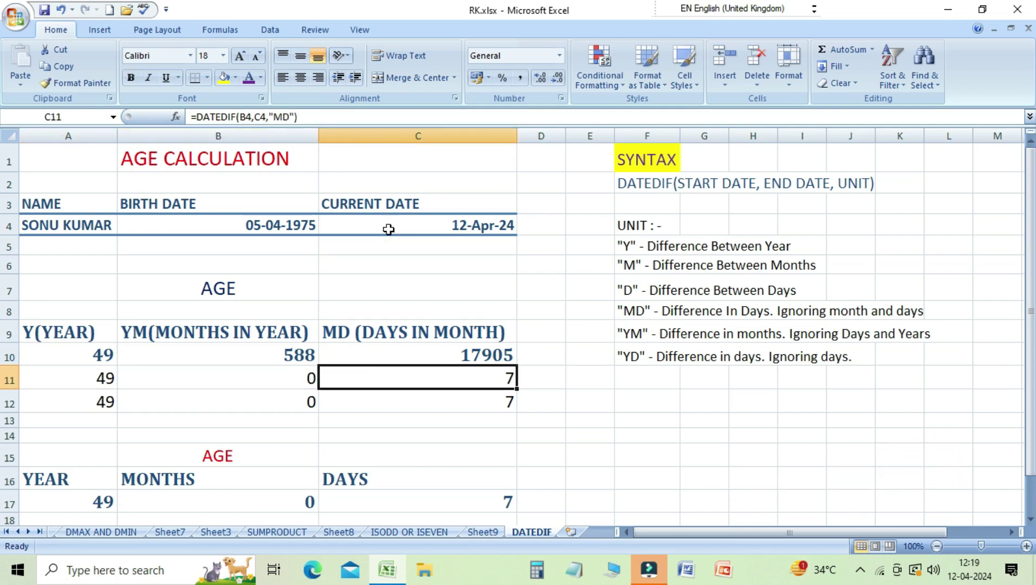
{"action": "key", "text": "Up"}
{"action": "key", "text": "Left"}
{"action": "key", "text": "Left"}
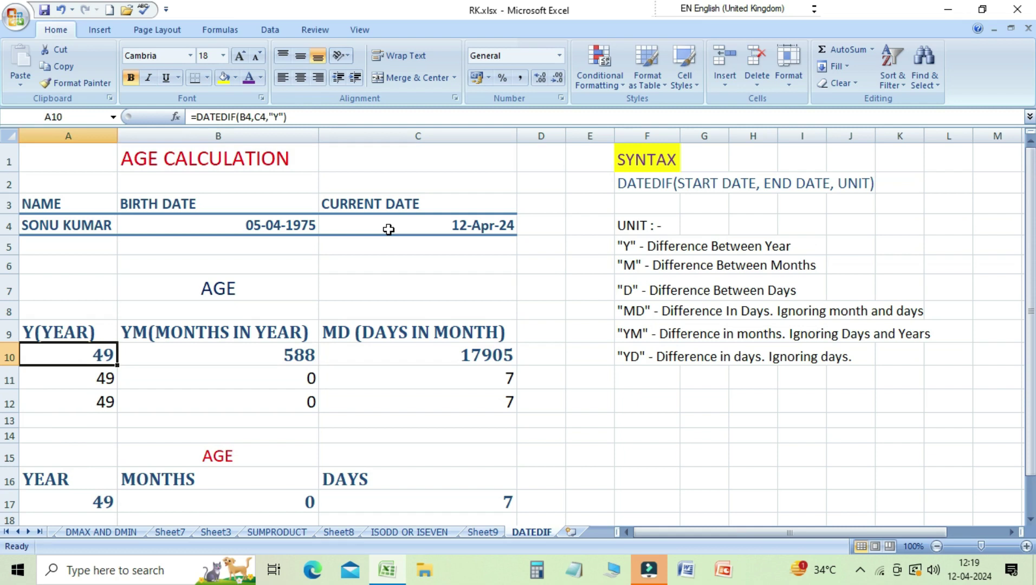
Enter =DATEDIF(B4,C4,"Y") in A10, returning 49 years
{"action": "type", "text": "=DATE"}
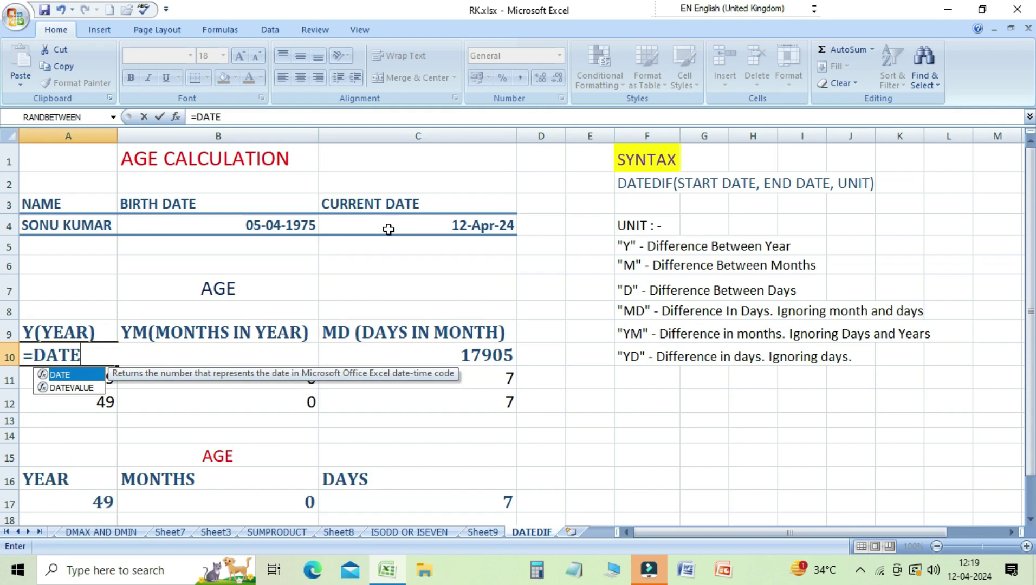
{"action": "type", "text": "E"}
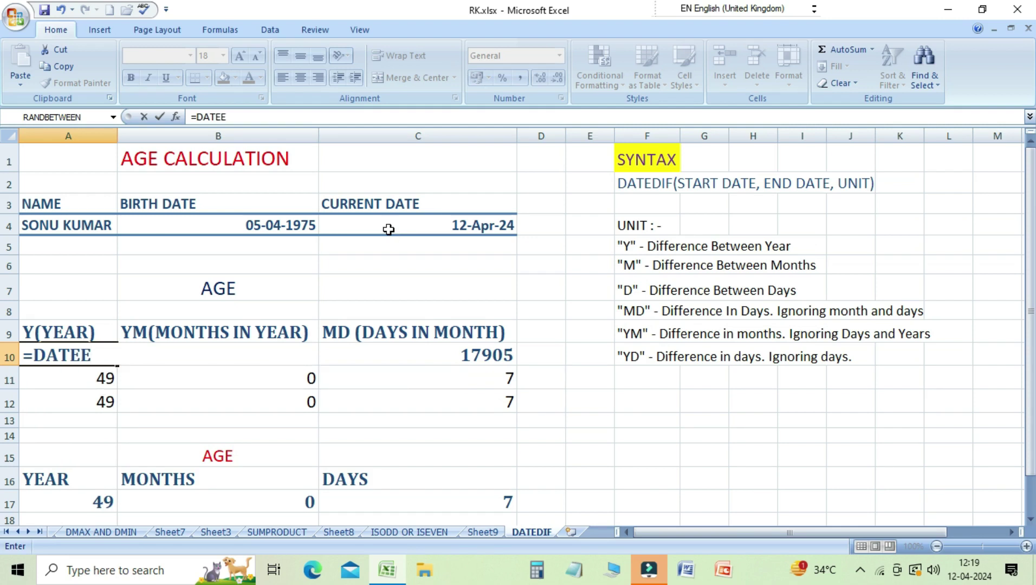
{"action": "key", "text": "BackSpace"}
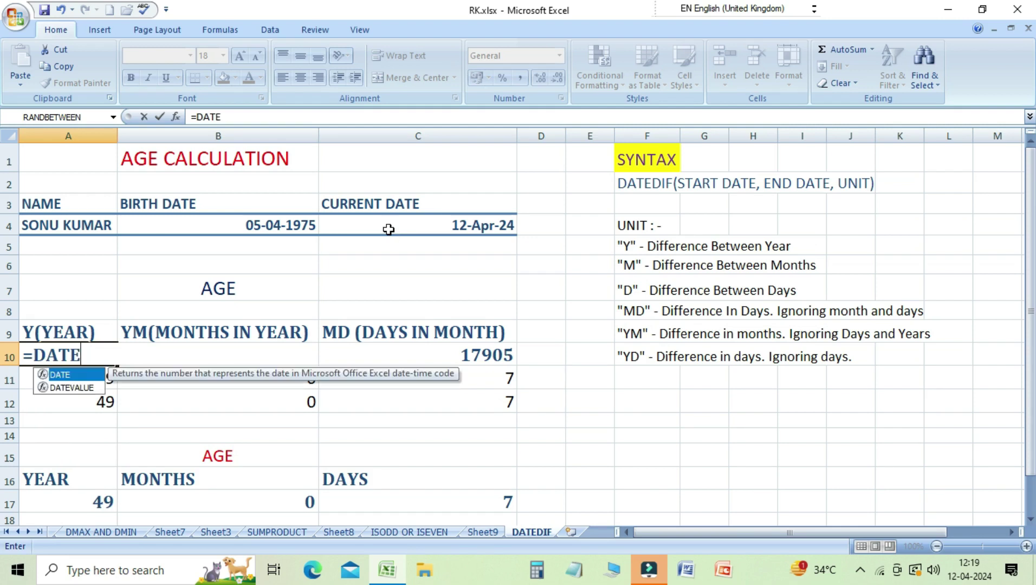
{"action": "type", "text": "D"}
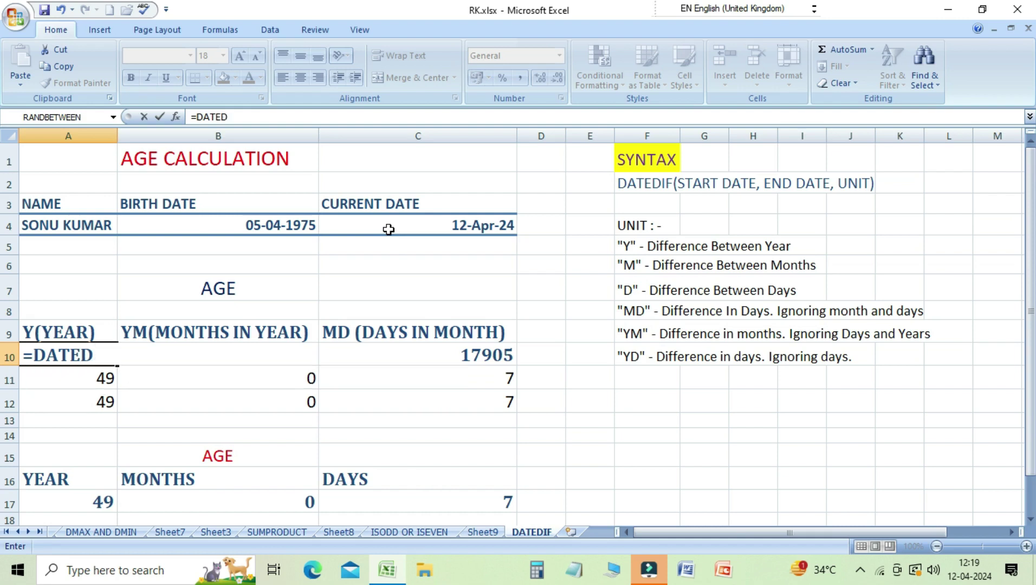
{"action": "type", "text": "IF"}
{"action": "type", "text": "("}
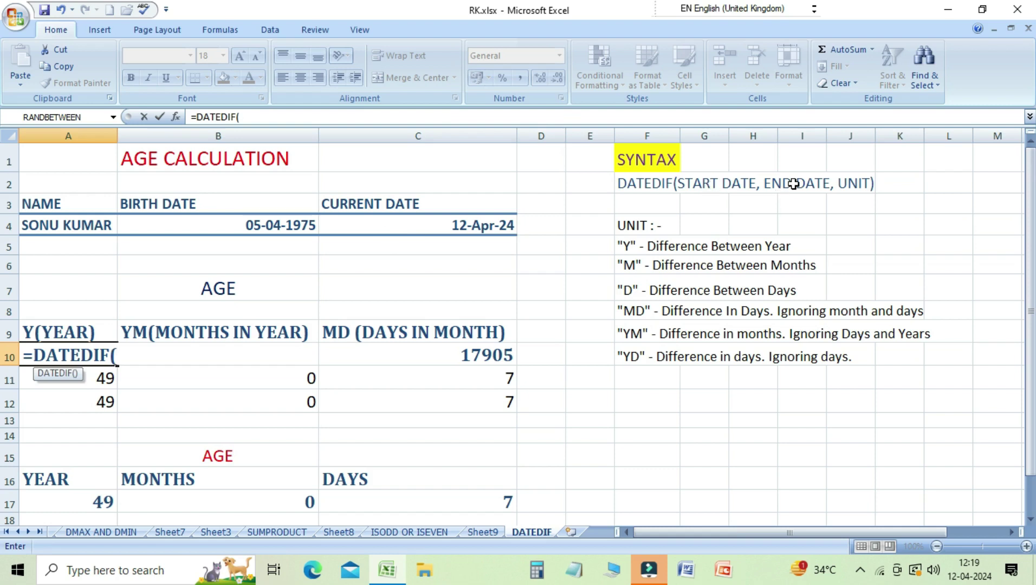
{"action": "left_click", "coordinate": [257, 226]}
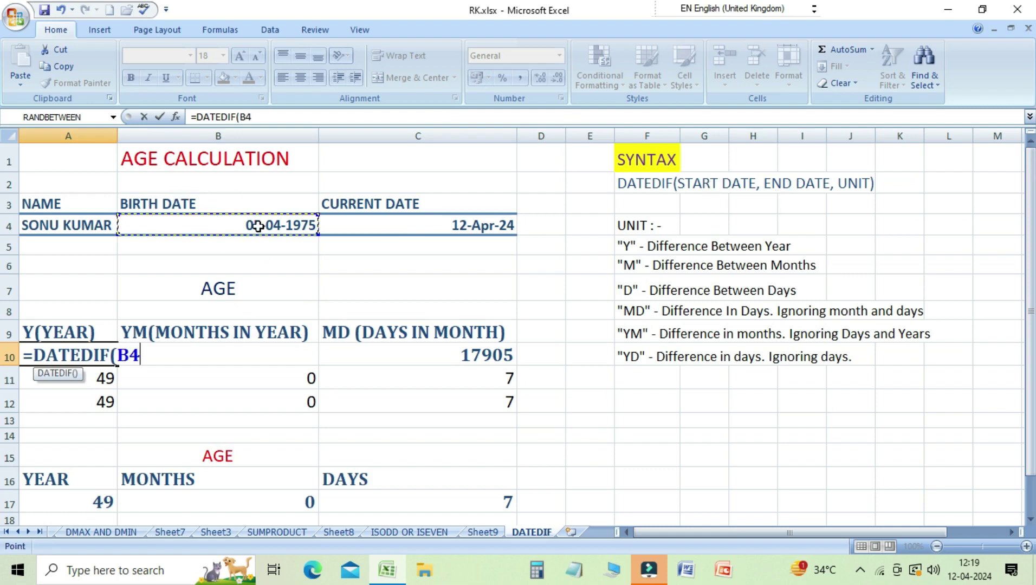
{"action": "type", "text": ","}
{"action": "left_click", "coordinate": [382, 226]}
{"action": "type", "text": ","}
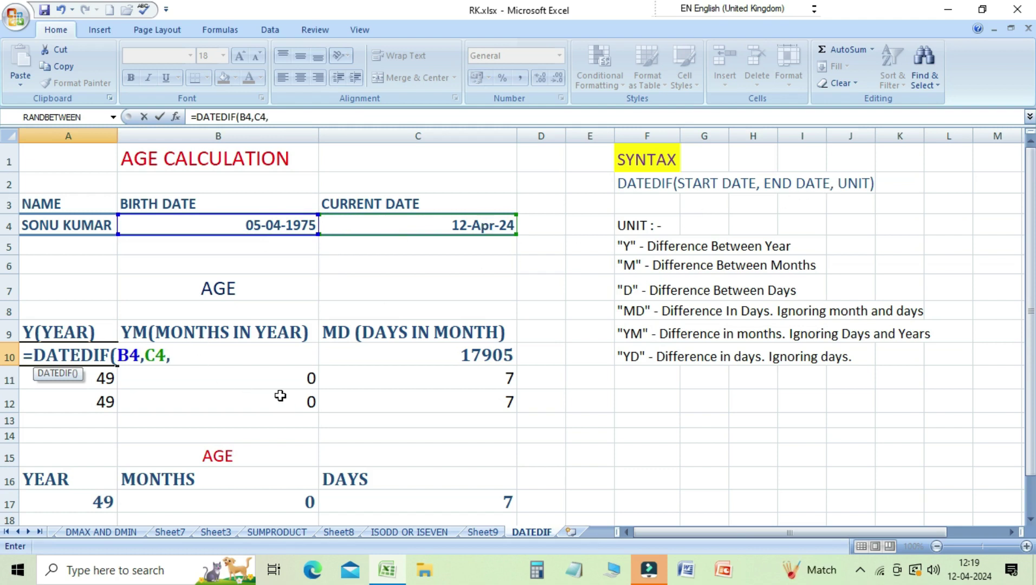
{"action": "type", "text": "\"Y"}
{"action": "type", "text": "\""}
{"action": "type", "text": ")"}
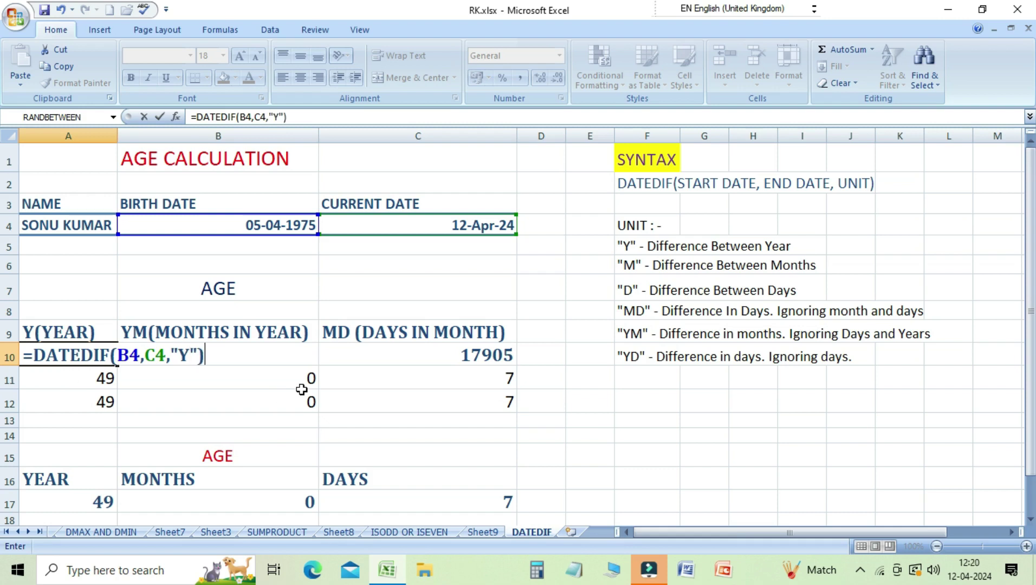
{"action": "key", "text": "Return"}
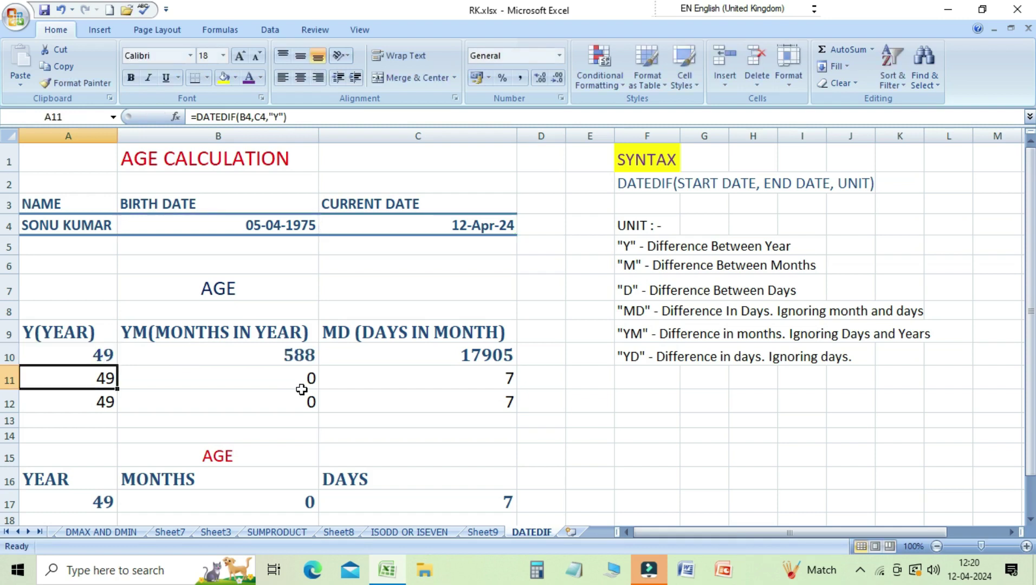
{"action": "key", "text": "Up"}
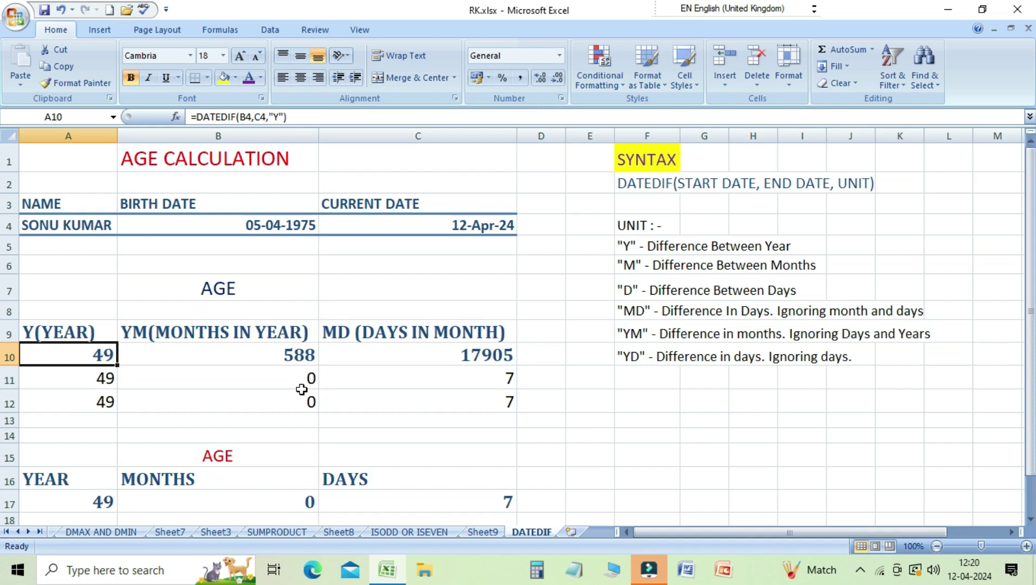
Enter =DATEDIF(B4,C4,"M") in B10, giving 588 total months
{"action": "key", "text": "Right"}
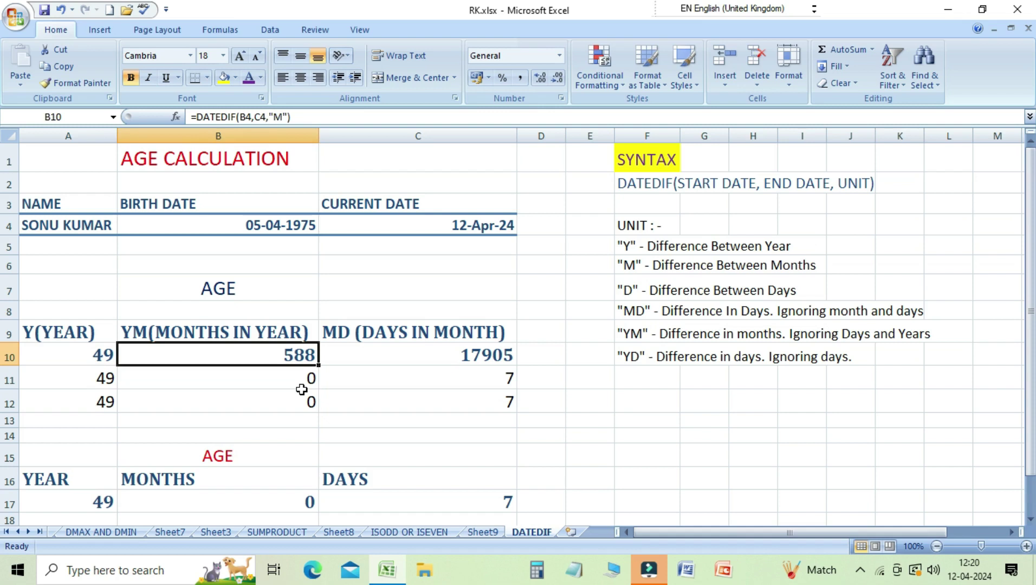
{"action": "type", "text": "="}
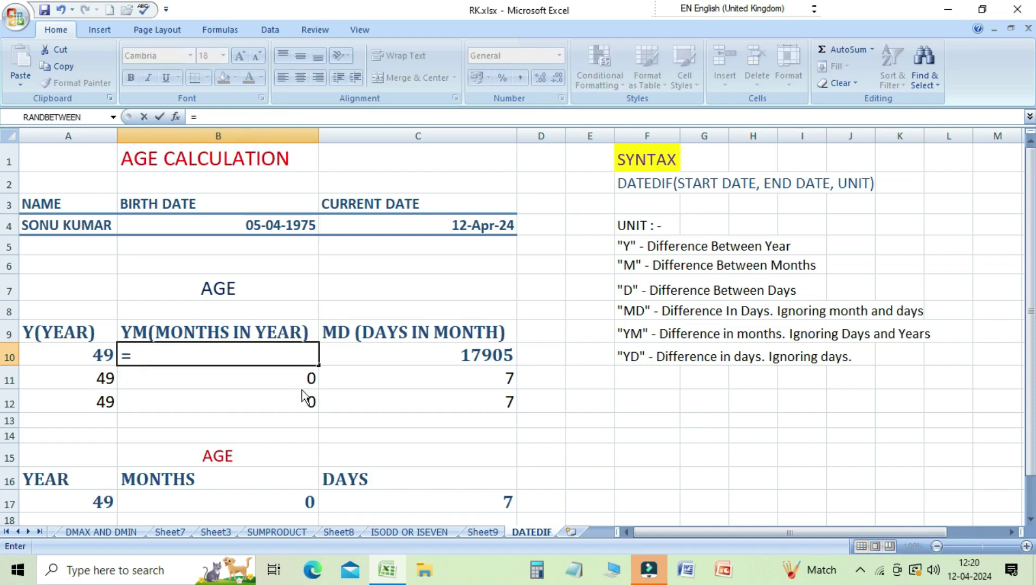
{"action": "type", "text": "DATE"}
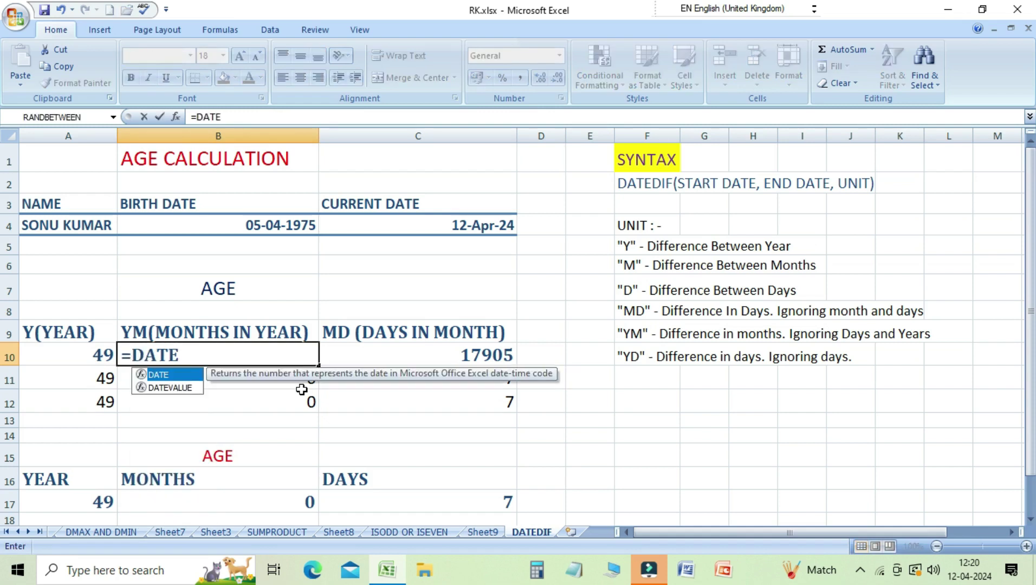
{"action": "type", "text": "E"}
{"action": "key", "text": "BackSpace"}
{"action": "type", "text": "DIF"}
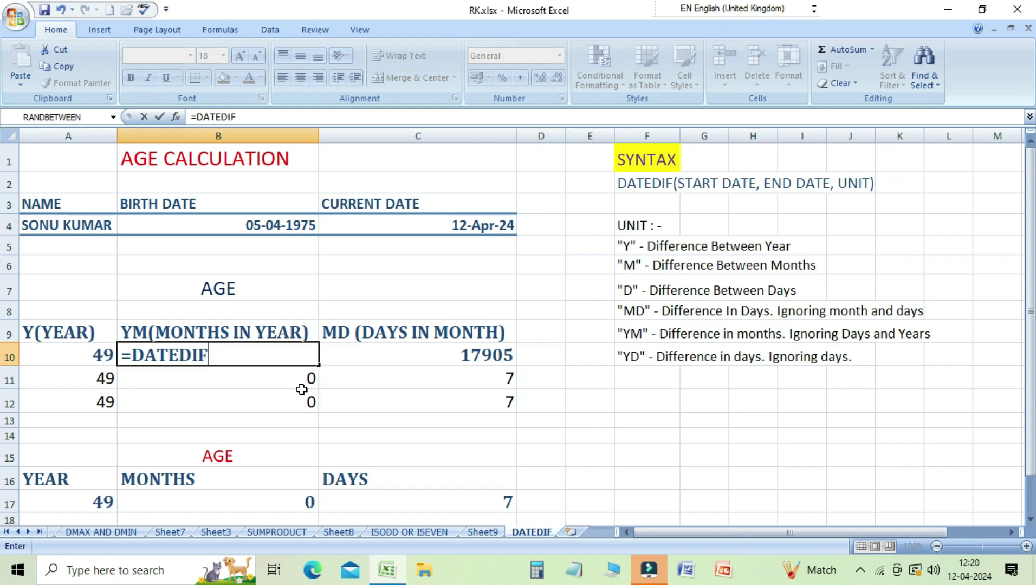
{"action": "type", "text": "("}
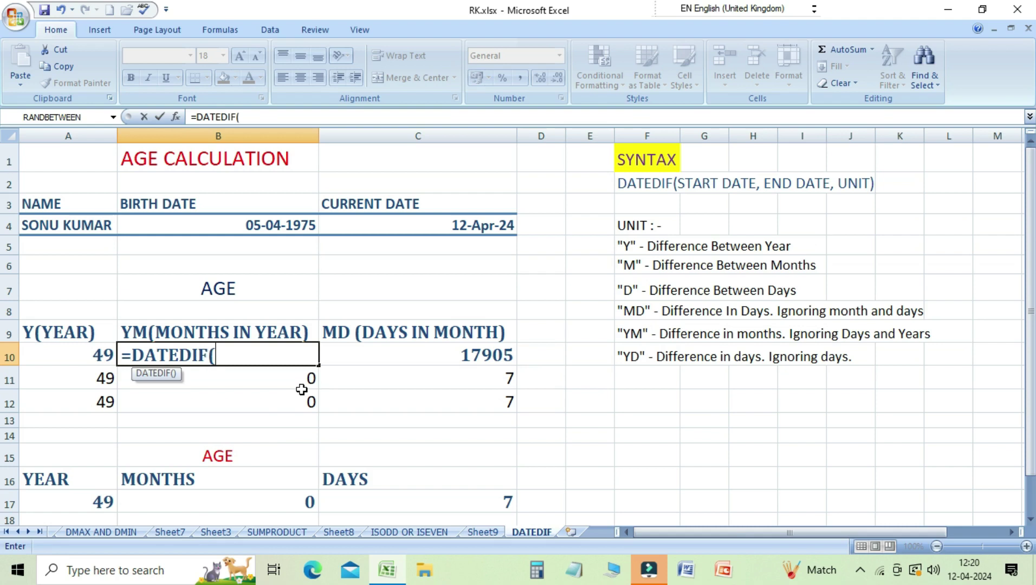
{"action": "left_click", "coordinate": [214, 226]}
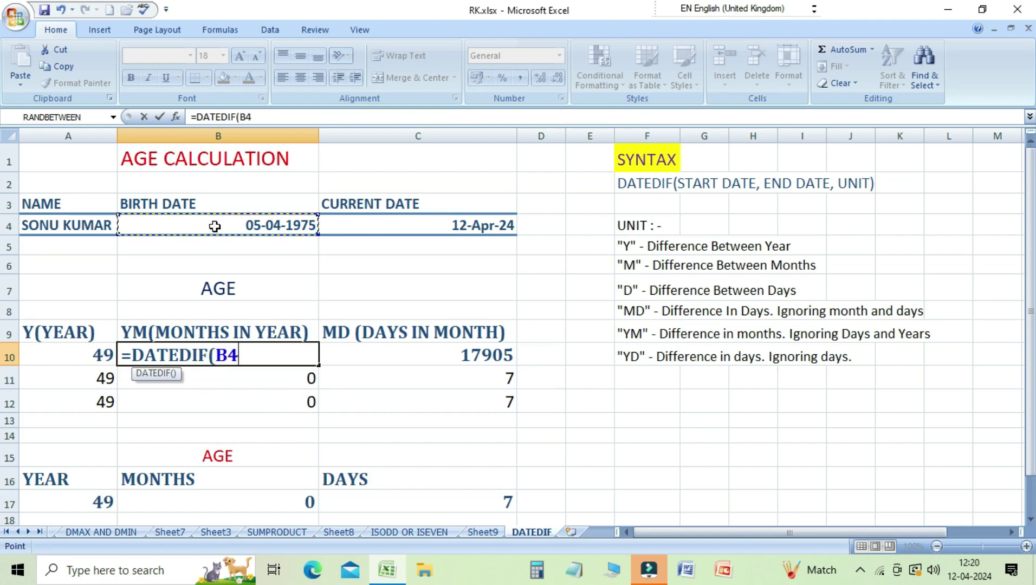
{"action": "type", "text": ","}
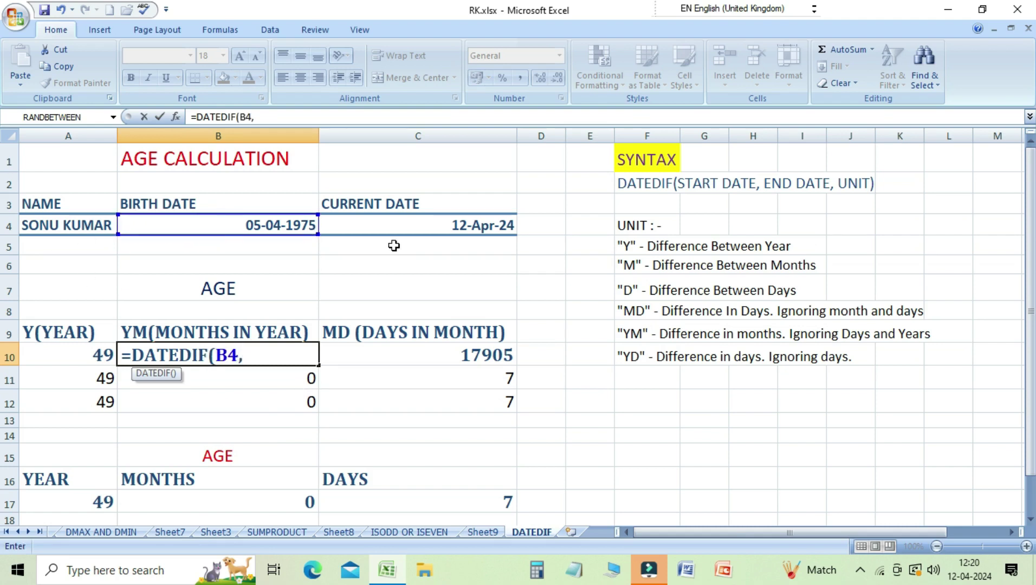
{"action": "left_click", "coordinate": [407, 224]}
{"action": "type", "text": ",\"M\""}
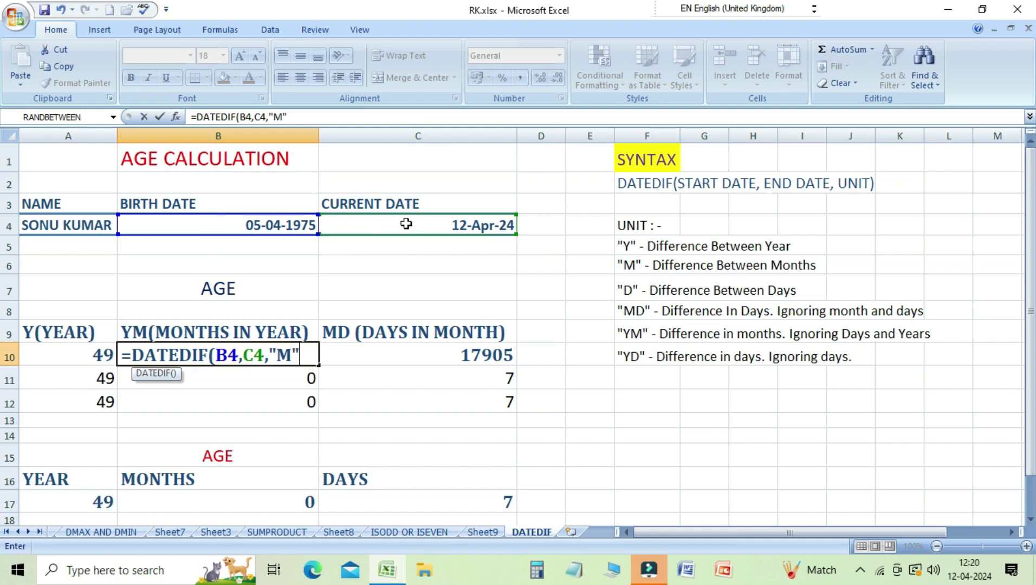
{"action": "type", "text": ")"}
{"action": "key", "text": "Return"}
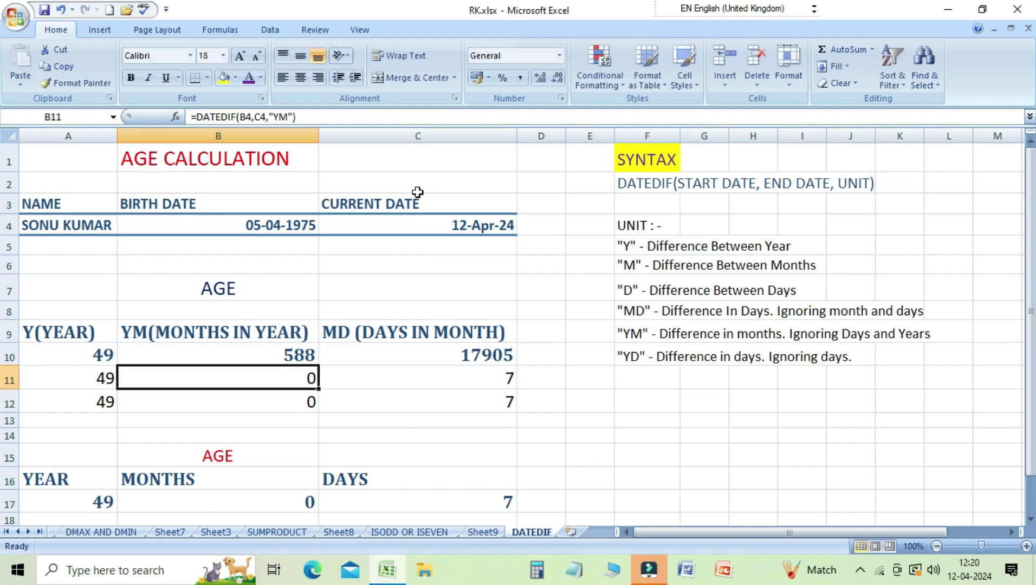
{"action": "key", "text": "Up"}
{"action": "key", "text": "Right"}
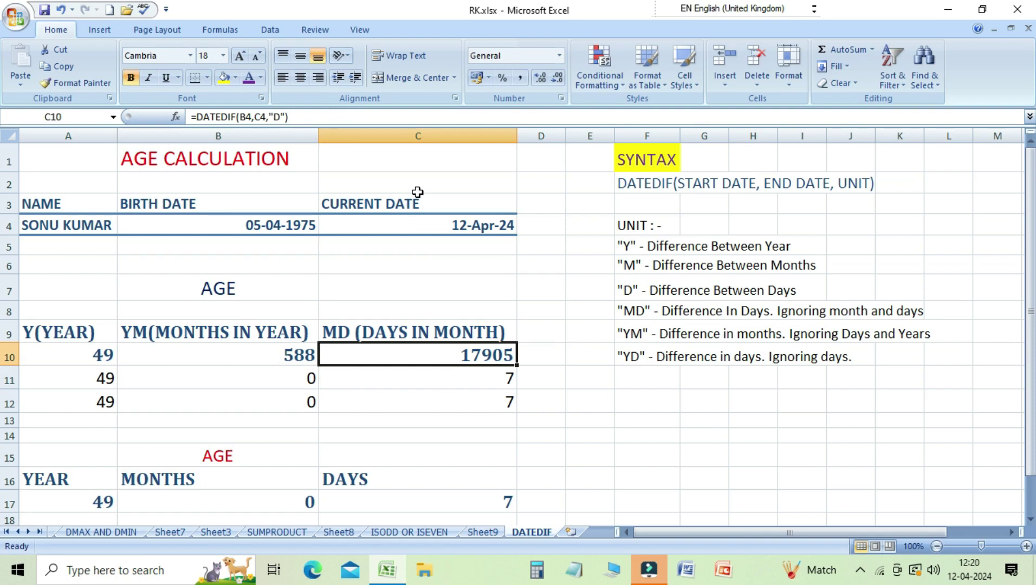
Retype the DATEDIF total-days formula in C10 from B4 and C4, returning 17905
{"action": "type", "text": "=DATE"}
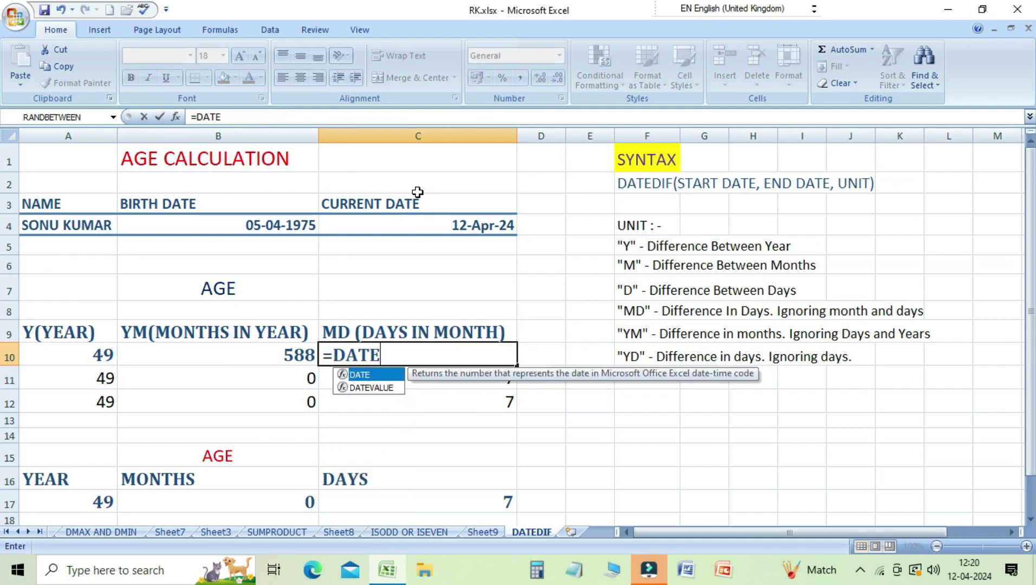
{"action": "type", "text": "DIF"}
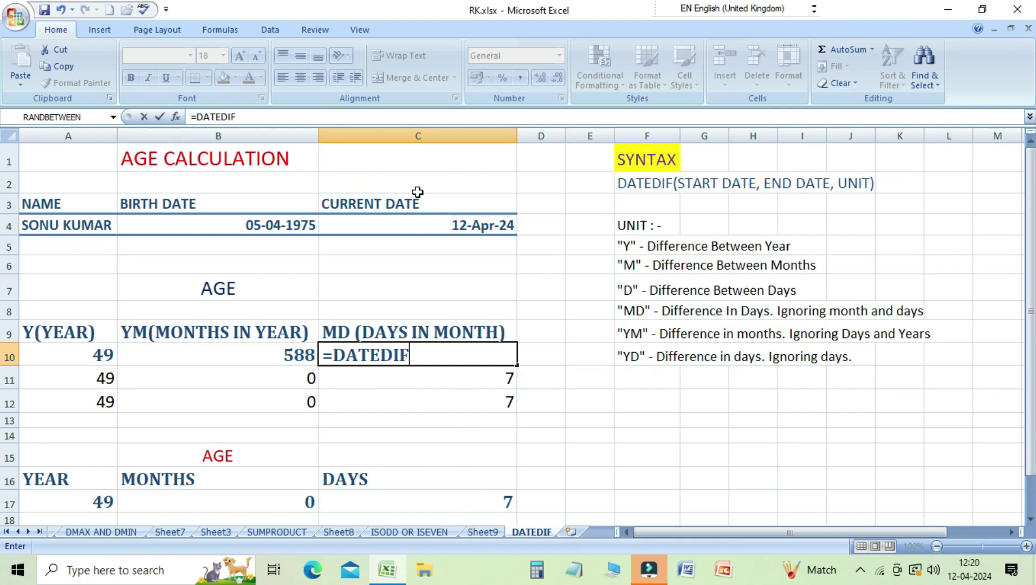
{"action": "type", "text": "("}
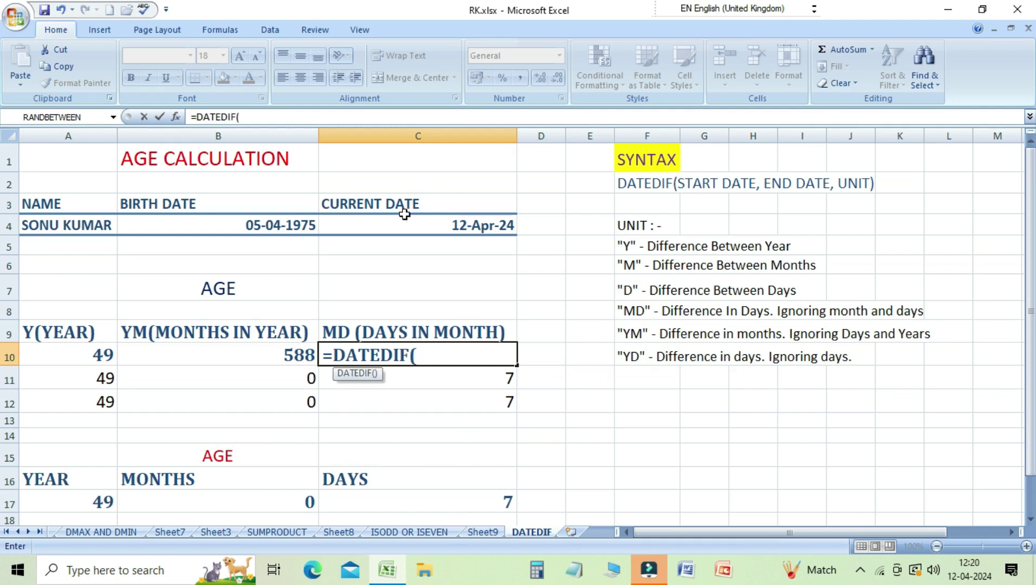
{"action": "left_click", "coordinate": [243, 218]}
{"action": "type", "text": ","}
{"action": "left_click", "coordinate": [445, 218]}
{"action": "type", "text": ",\"M"}
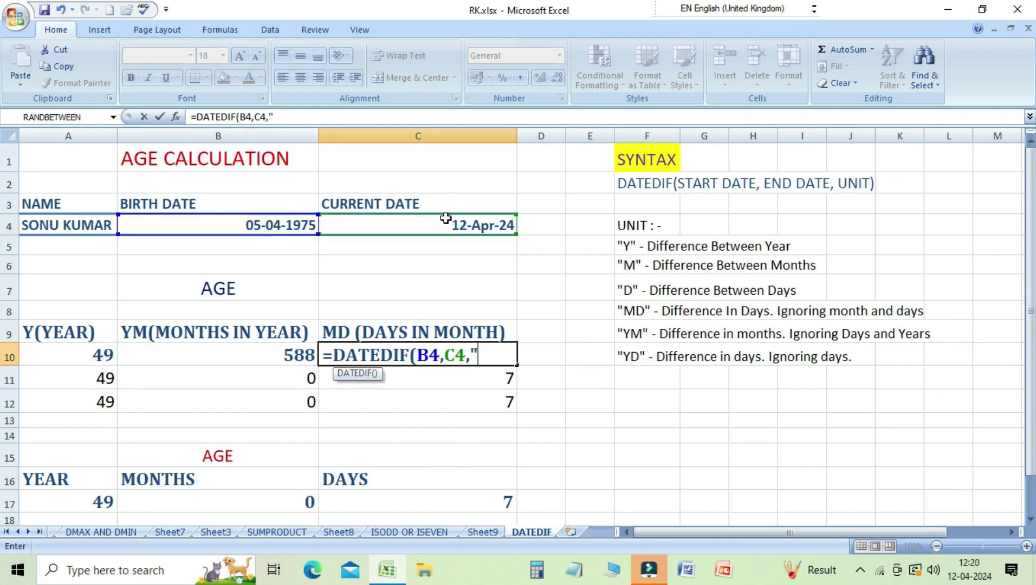
{"action": "type", "text": "D\""}
{"action": "type", "text": ")"}
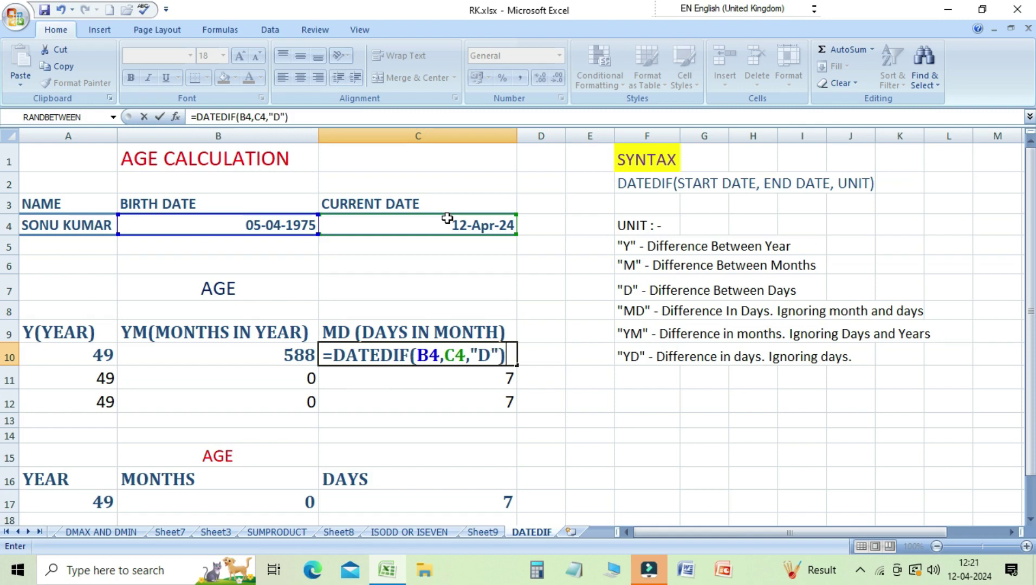
{"action": "key", "text": "Return"}
{"action": "key", "text": "Up"}
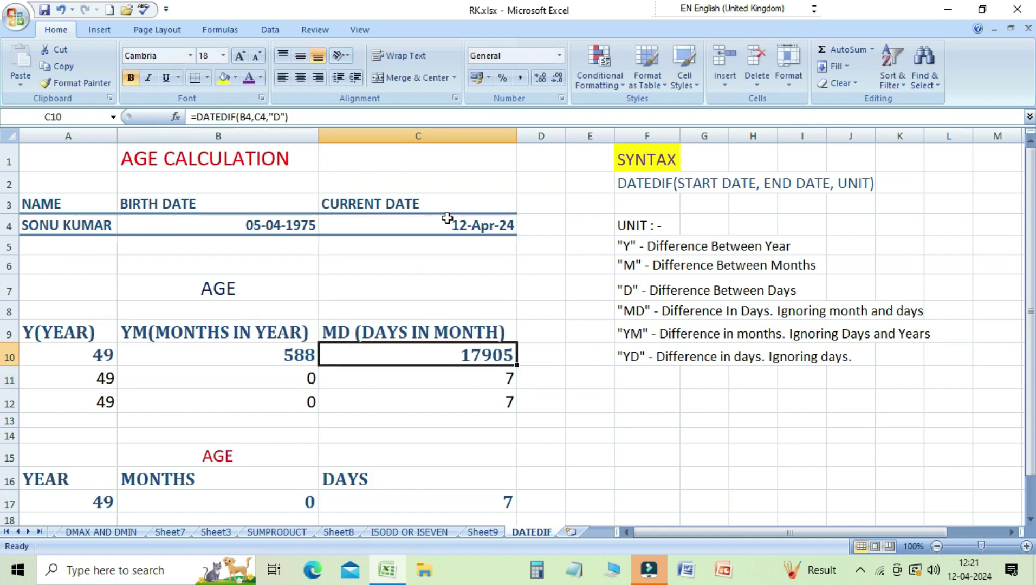
{"action": "key", "text": "Left"}
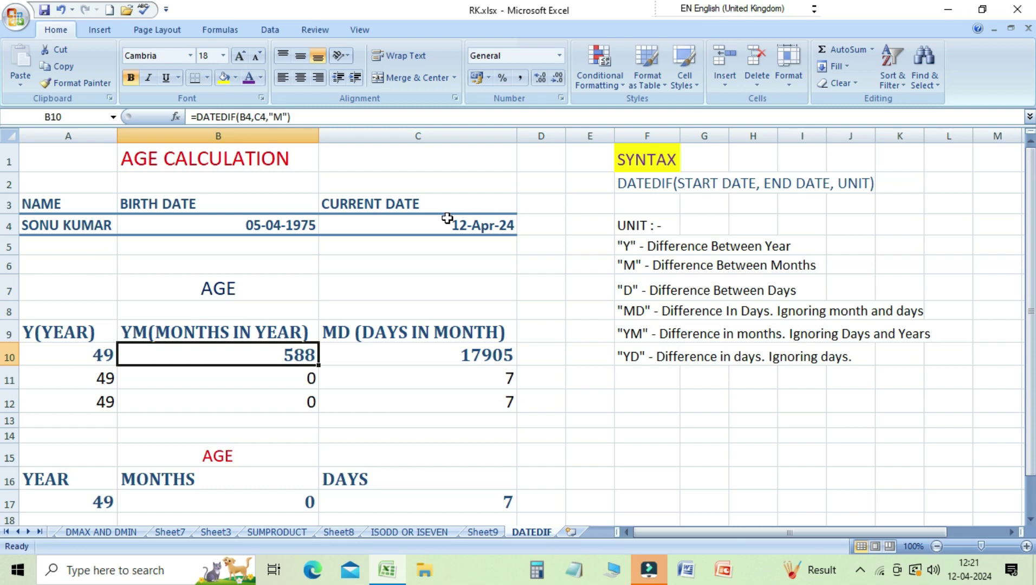
Enter =DATEDIF(B4,C4,"Y") in A11, returning 49 years
{"action": "key", "text": "Down"}
{"action": "key", "text": "Left"}
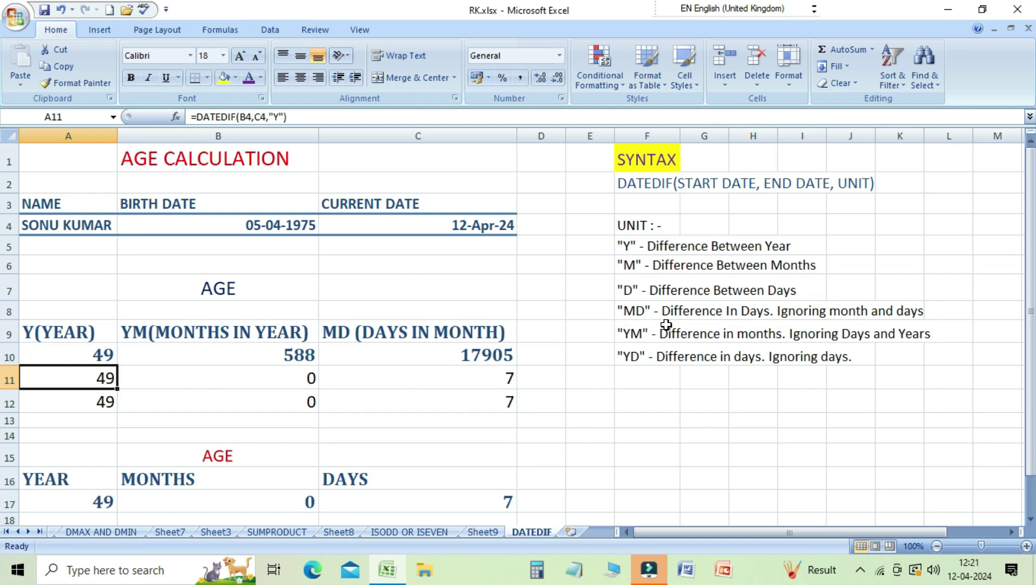
{"action": "type", "text": "=D"}
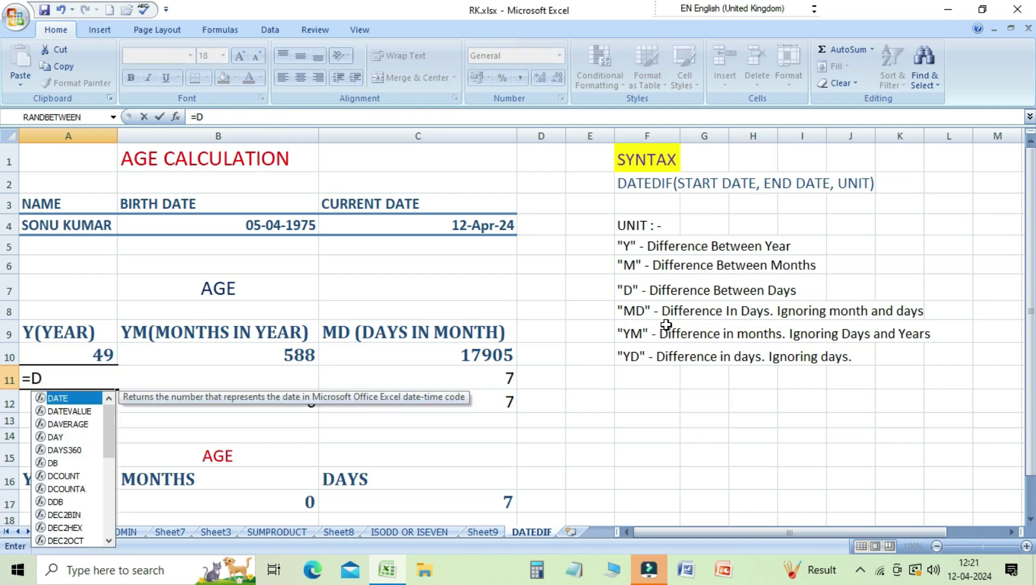
{"action": "type", "text": "ATED"}
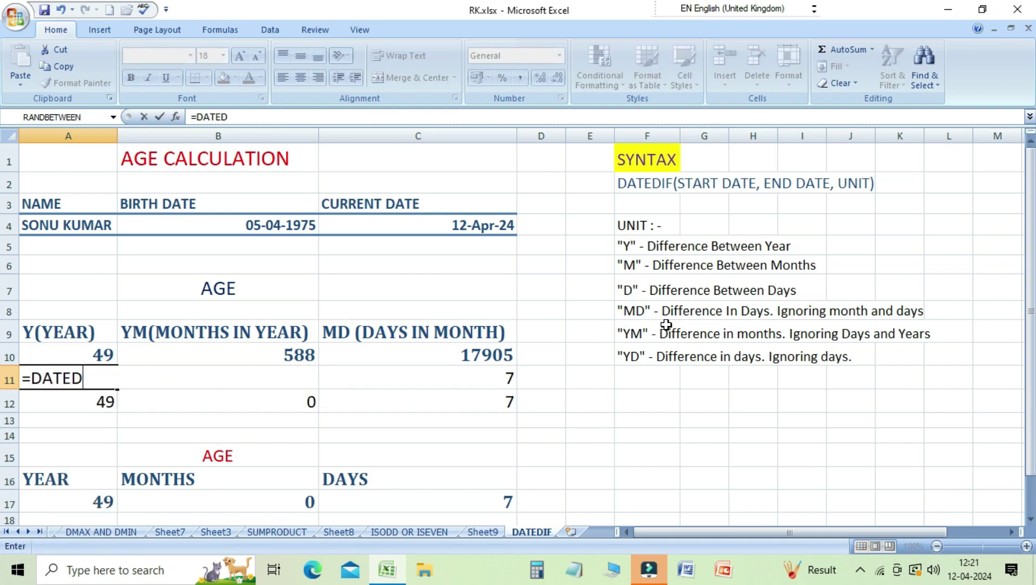
{"action": "type", "text": "IF"}
{"action": "type", "text": "("}
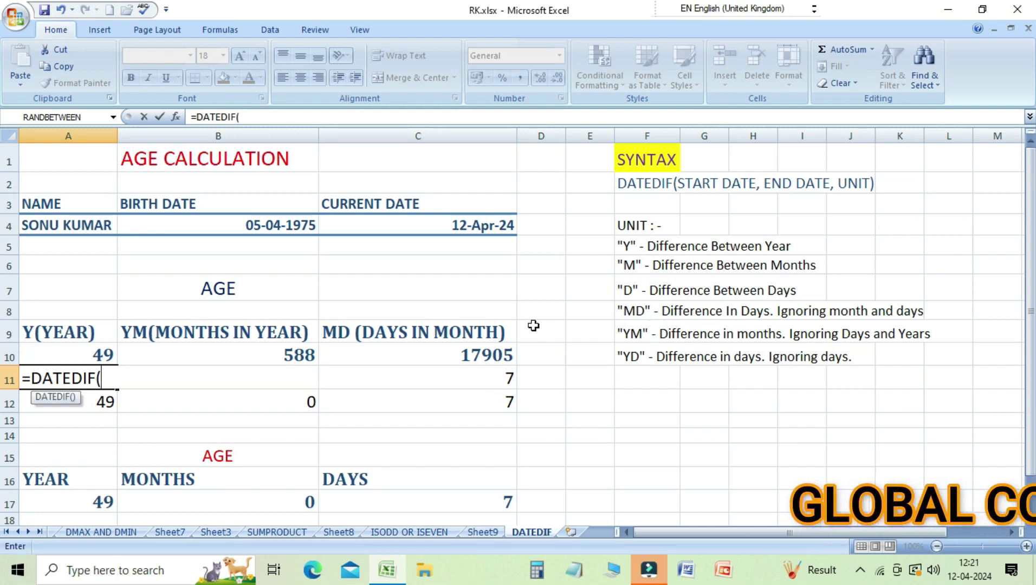
{"action": "left_click", "coordinate": [271, 227]}
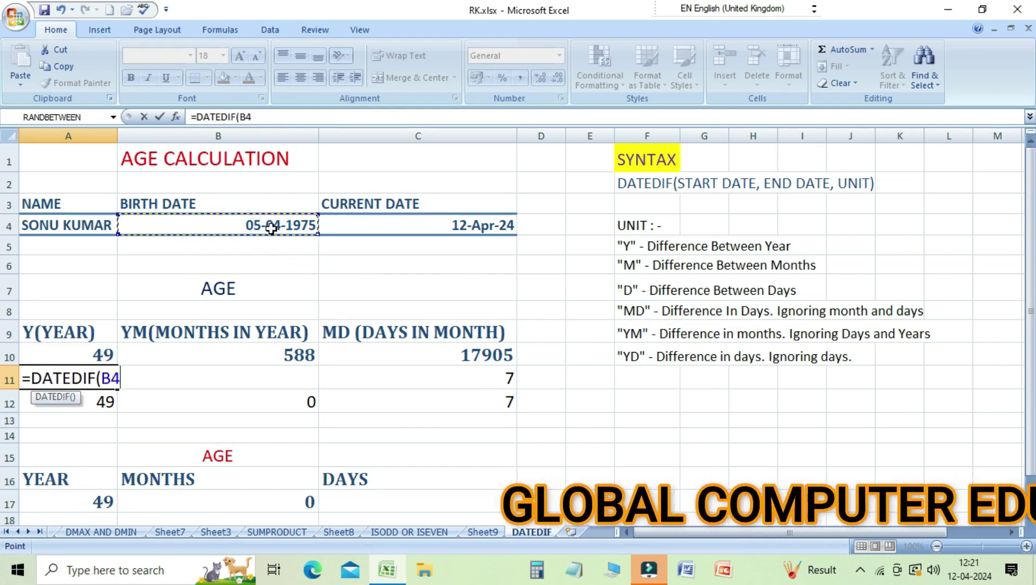
{"action": "type", "text": ","}
{"action": "left_click", "coordinate": [385, 228]}
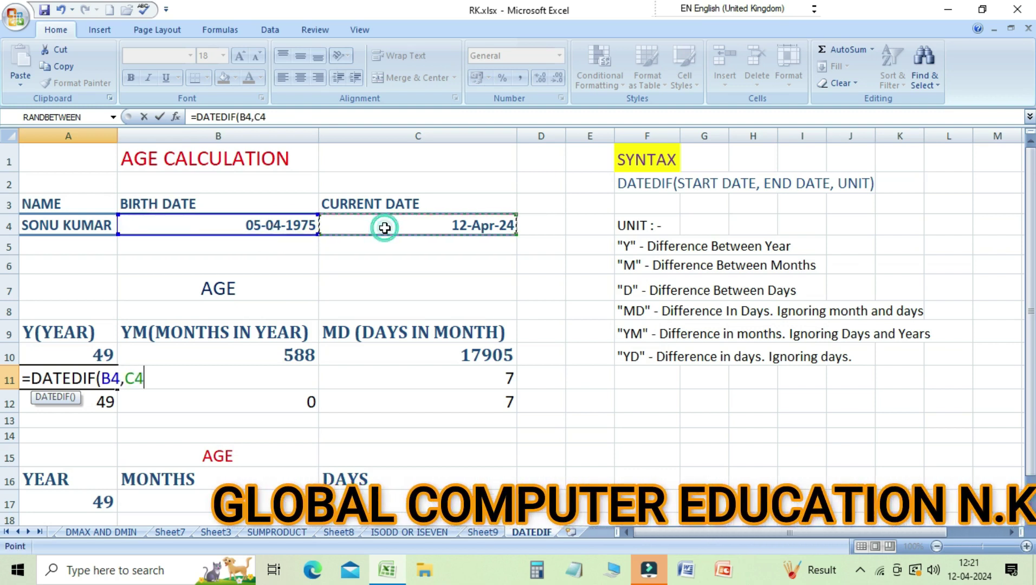
{"action": "type", "text": ","}
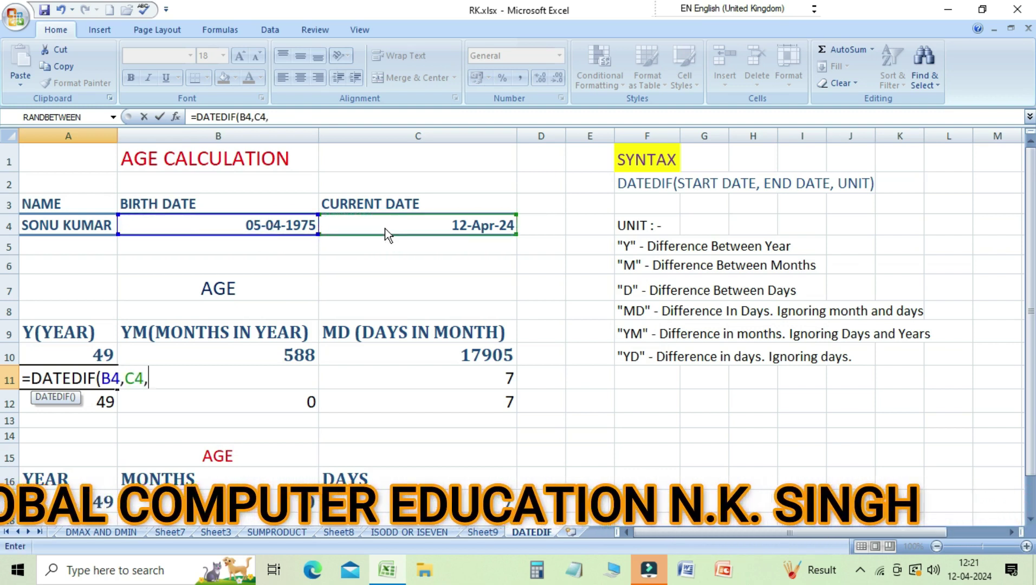
{"action": "type", "text": "\"Y"}
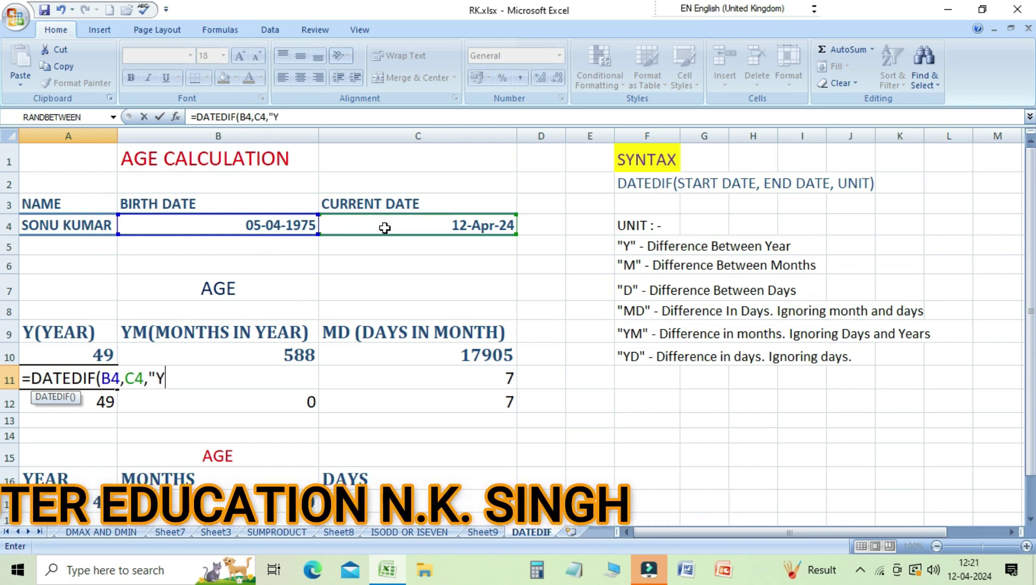
{"action": "type", "text": "\")"}
{"action": "key", "text": "Return"}
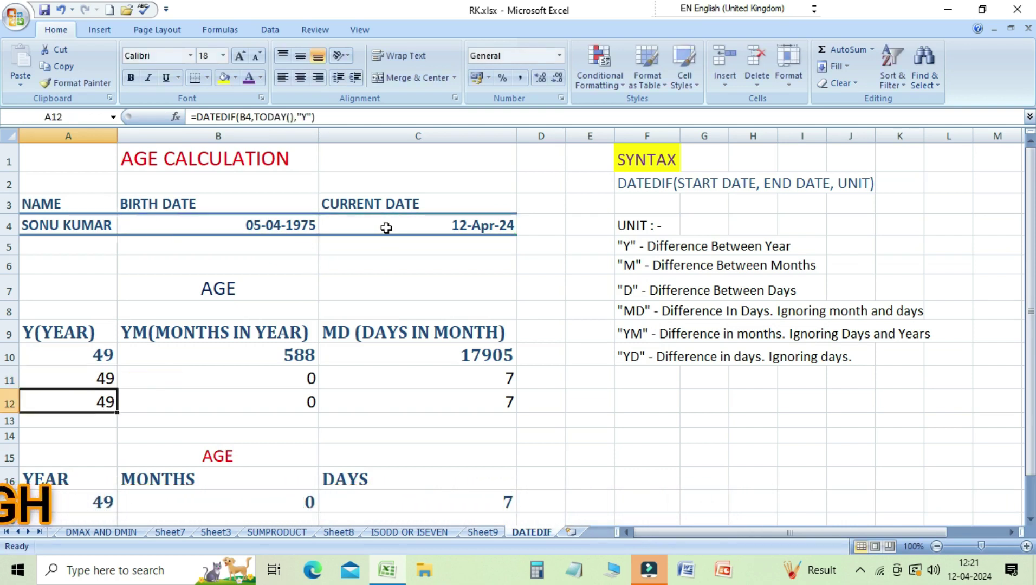
{"action": "key", "text": "Up"}
{"action": "key", "text": "Right"}
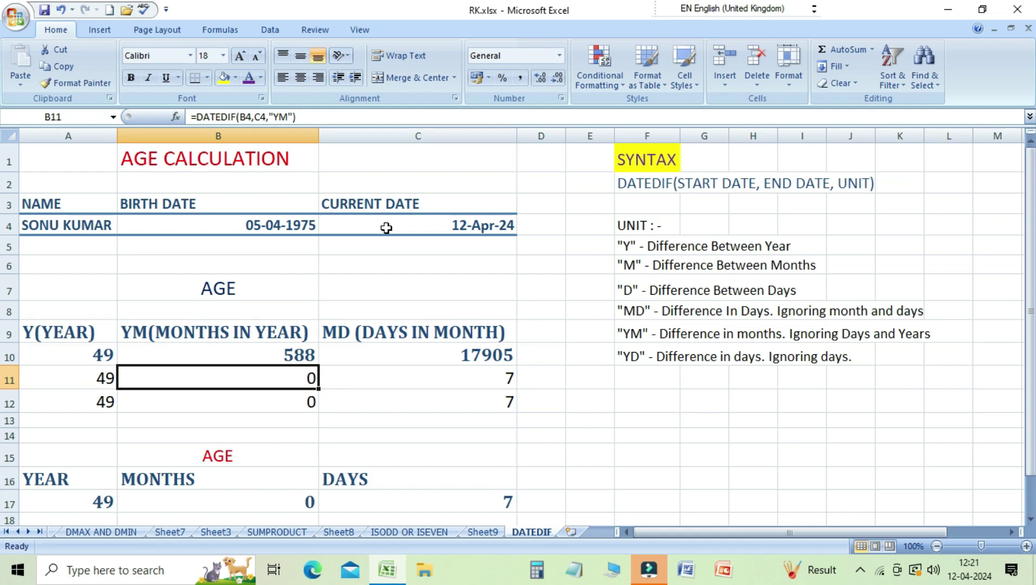
Enter =DATEDIF(B4,C4,"YM") in B11, returning 0 leftover months
{"action": "type", "text": "="}
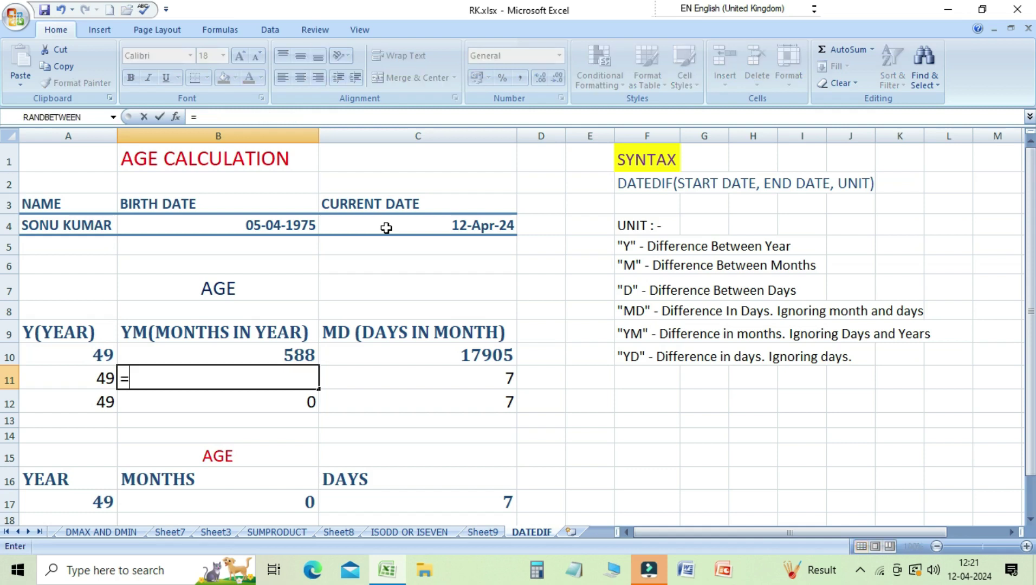
{"action": "type", "text": "DATE"}
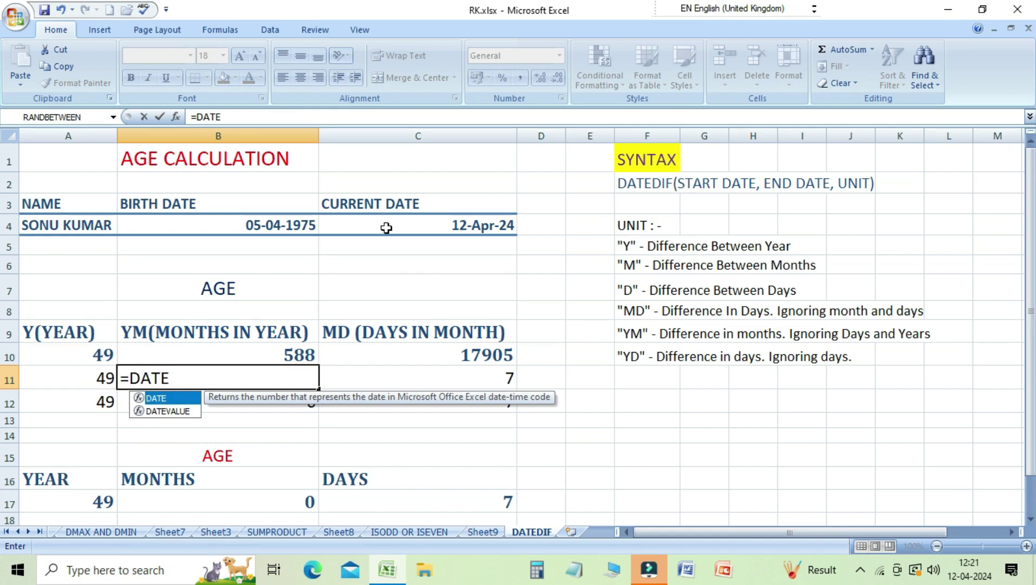
{"action": "type", "text": "DI"}
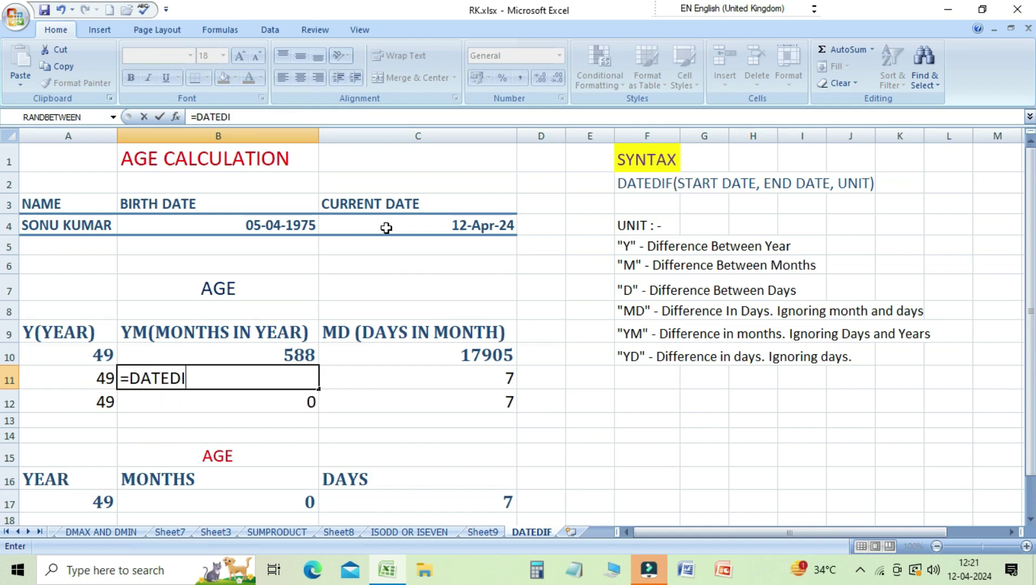
{"action": "type", "text": "F"}
{"action": "type", "text": "("}
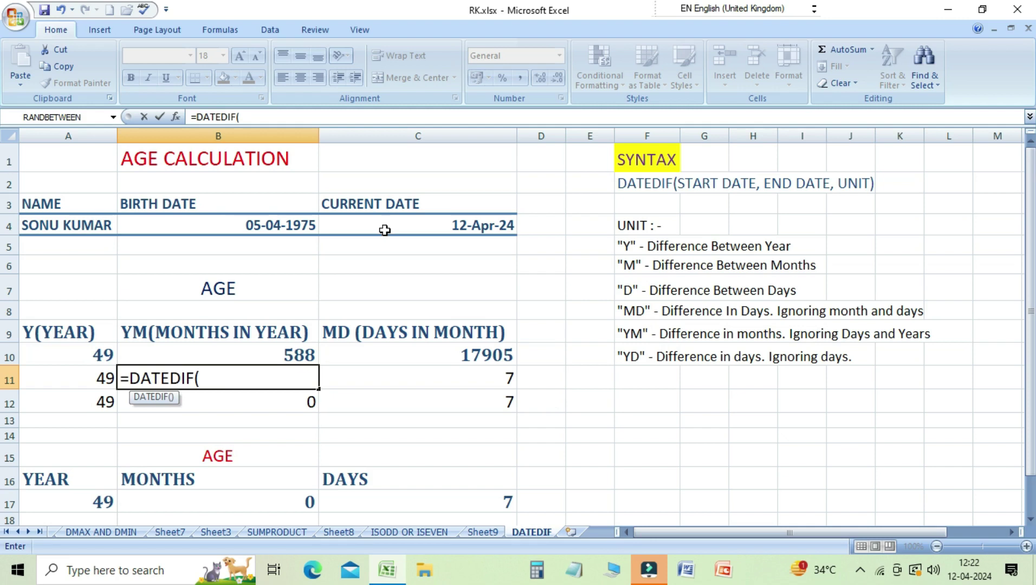
{"action": "left_click", "coordinate": [300, 227]}
{"action": "type", "text": ","}
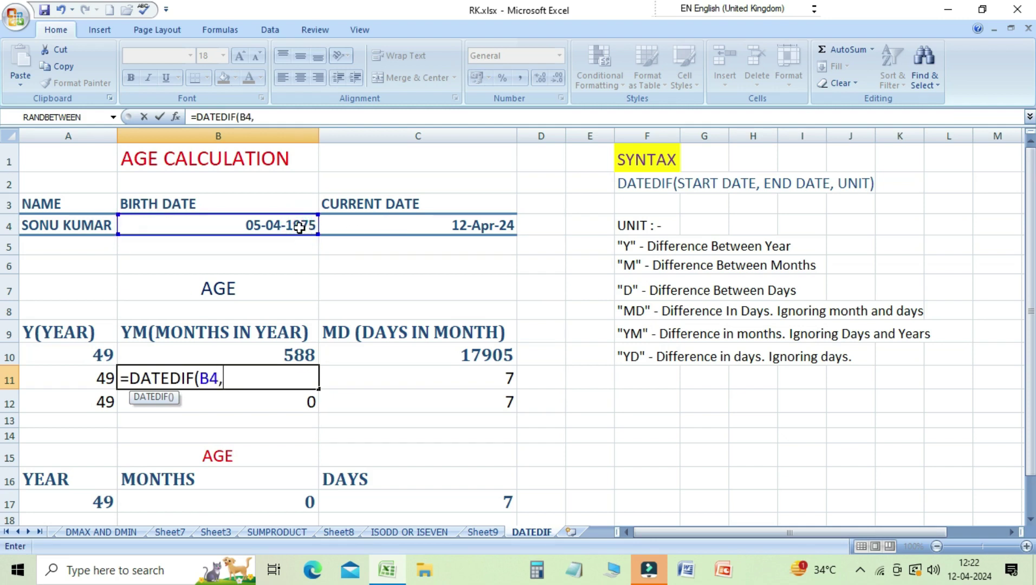
{"action": "left_click", "coordinate": [410, 223]}
{"action": "type", "text": ",\"YM"}
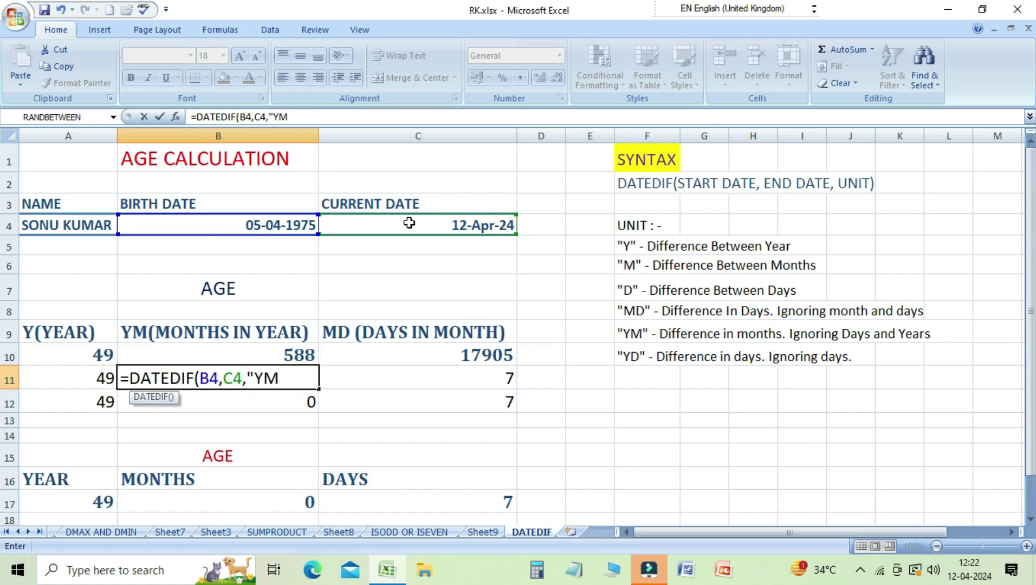
{"action": "type", "text": "\")"}
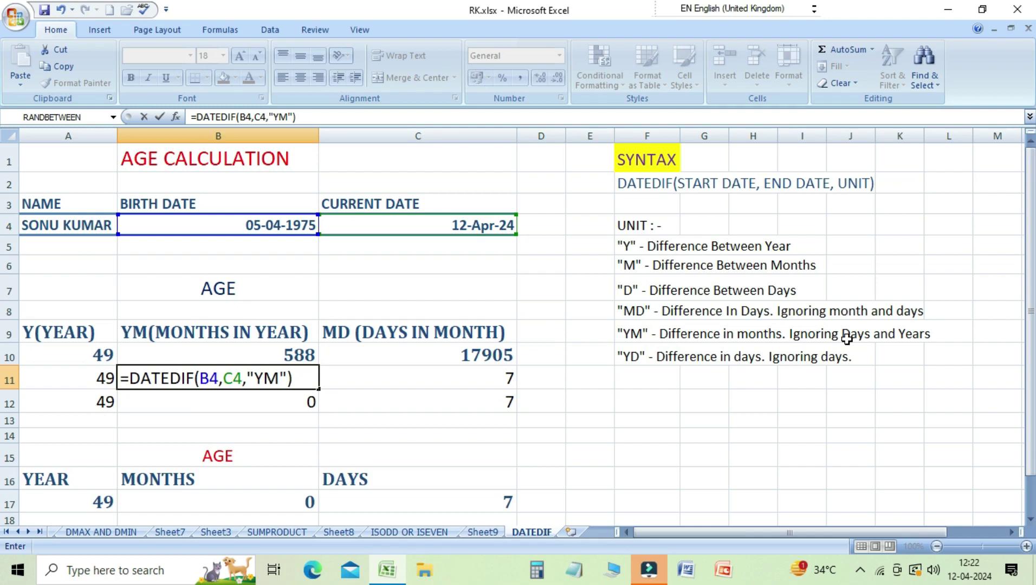
{"action": "key", "text": "Return"}
{"action": "key", "text": "Up"}
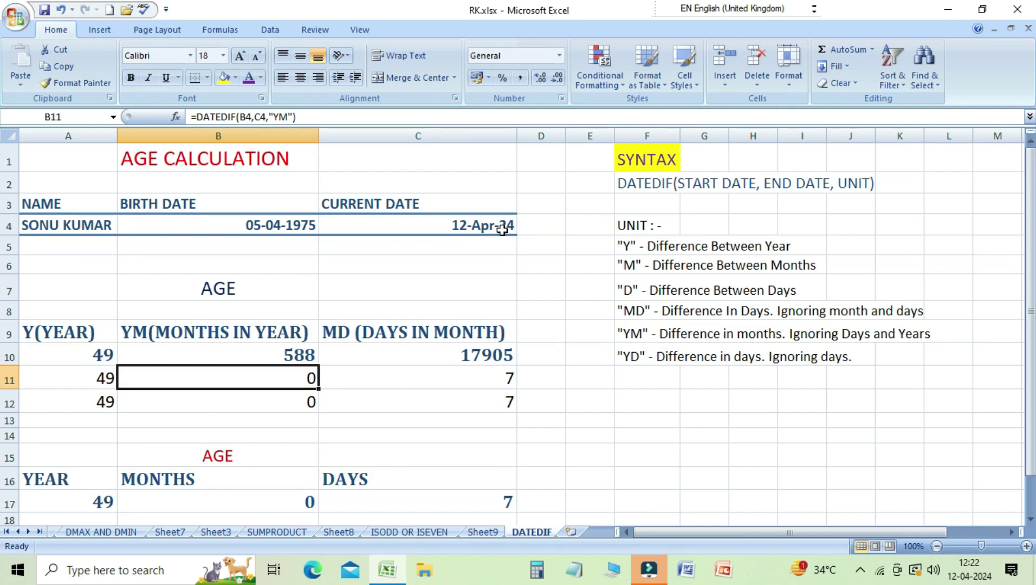
{"action": "key", "text": "Right"}
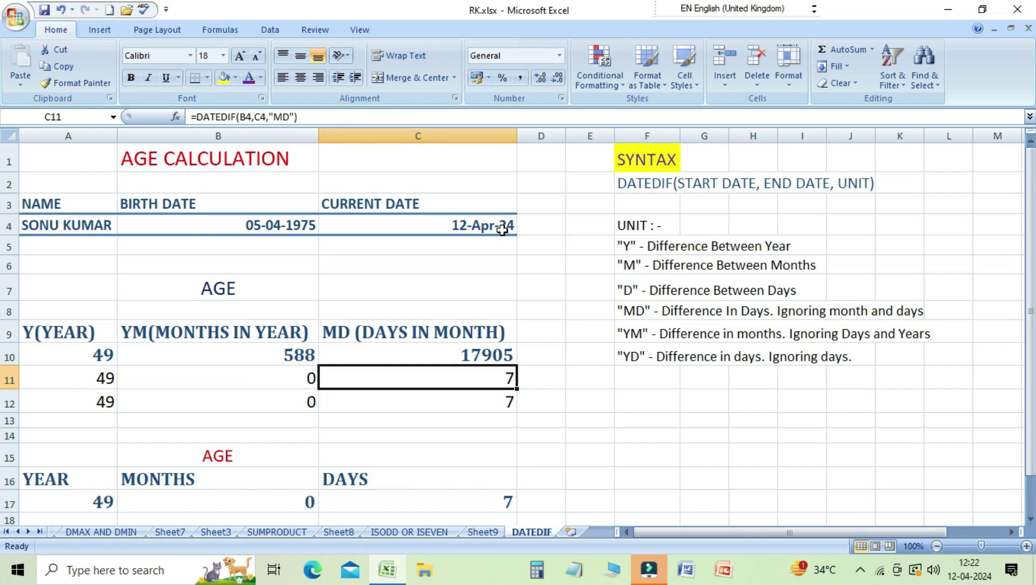
Enter =DATEDIF(B4,C4,"MD") in C11, returning 7 leftover days
{"action": "type", "text": "="}
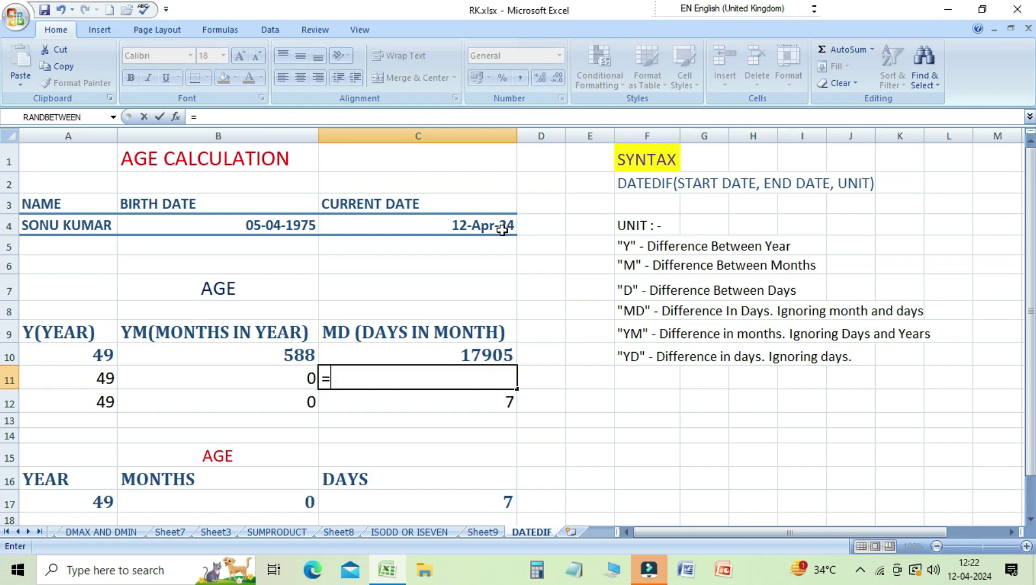
{"action": "type", "text": "DATE"}
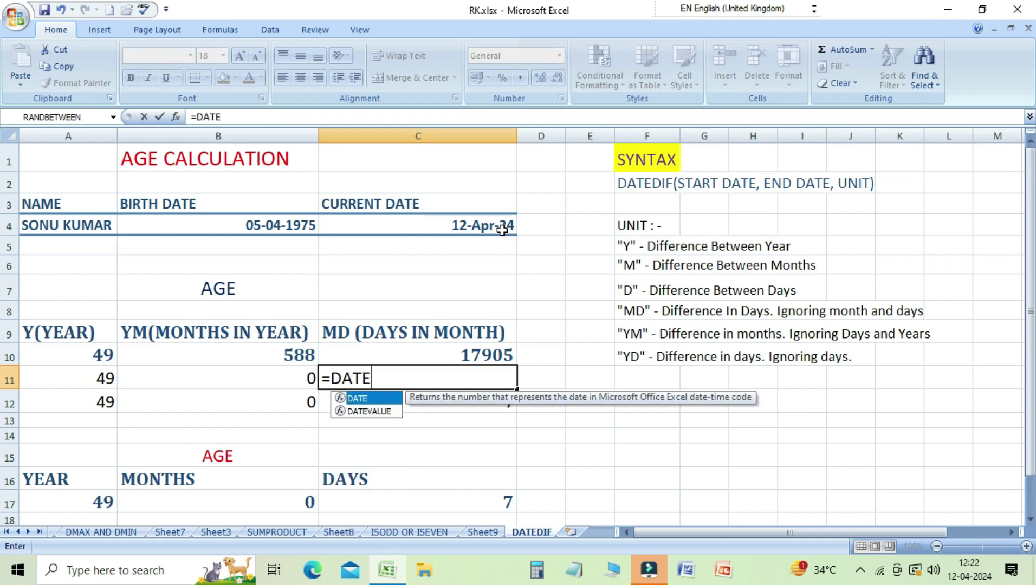
{"action": "type", "text": "DIF"}
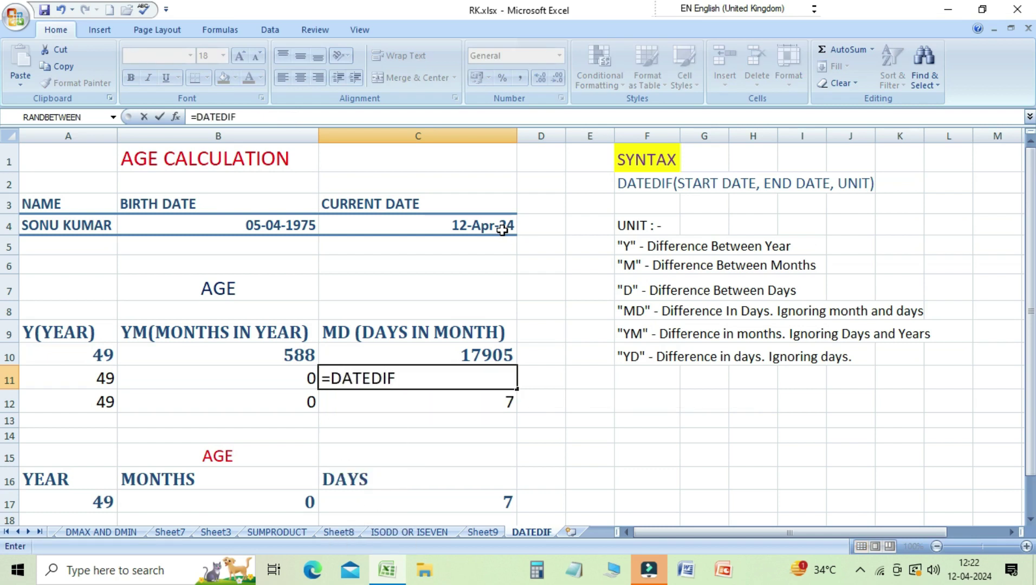
{"action": "type", "text": "("}
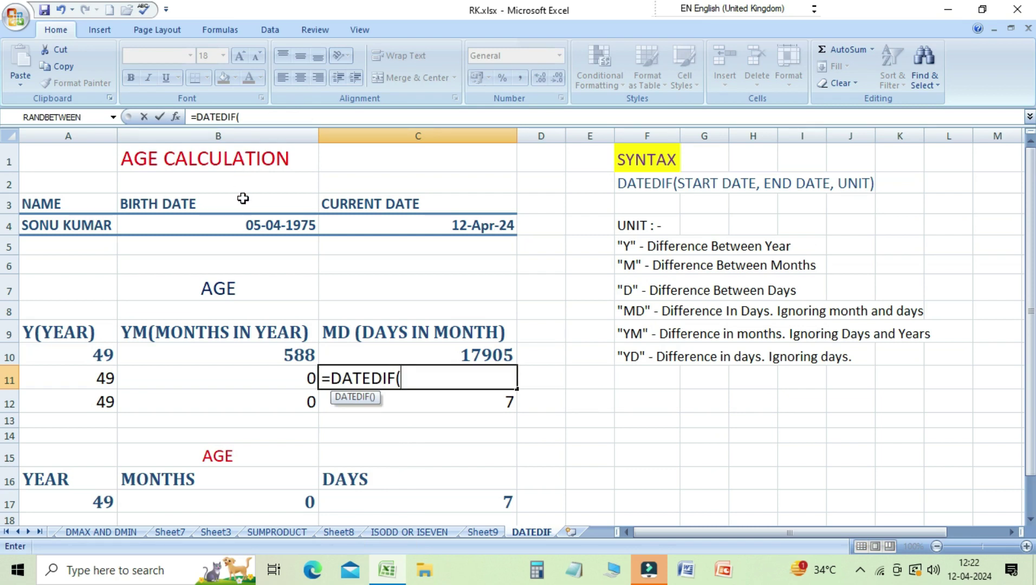
{"action": "left_click", "coordinate": [248, 224]}
{"action": "type", "text": ","}
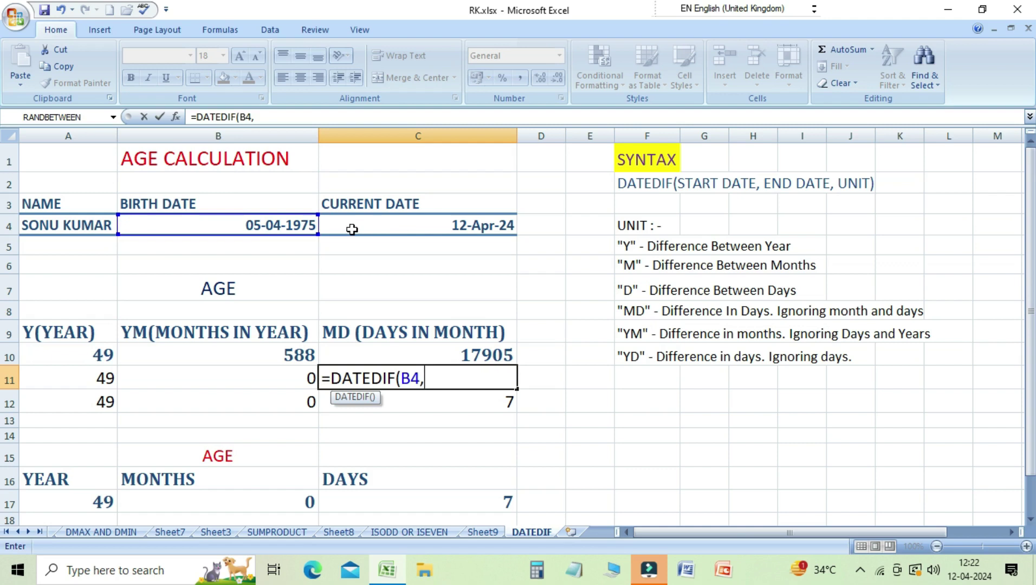
{"action": "left_click", "coordinate": [377, 230]}
{"action": "type", "text": ","}
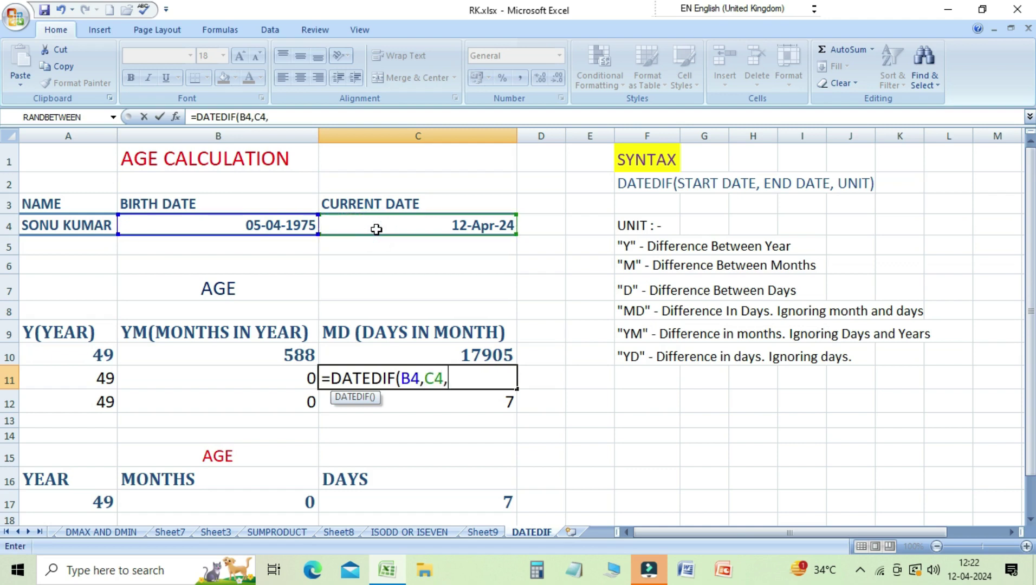
{"action": "type", "text": "\""}
{"action": "type", "text": "MD\""}
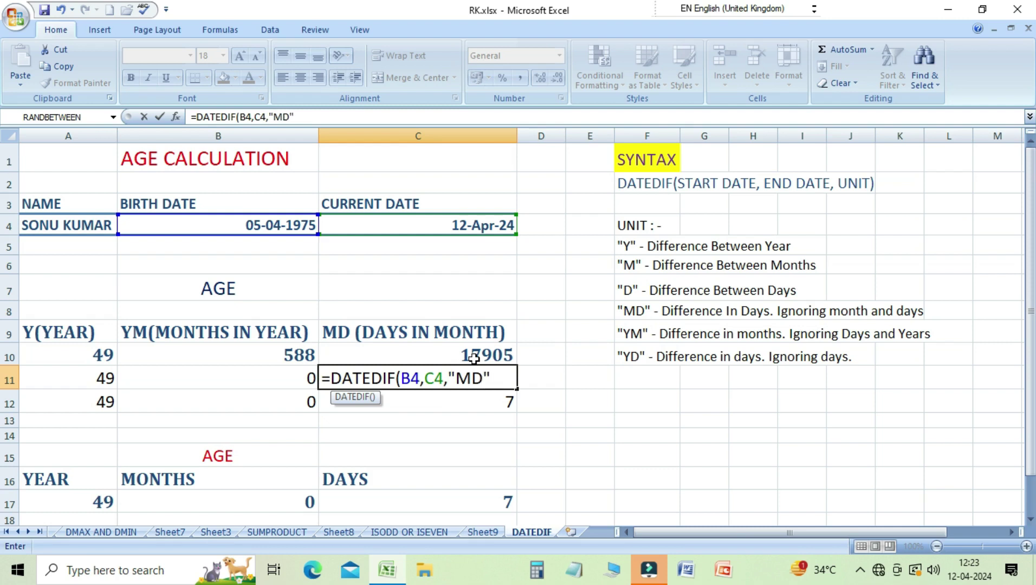
{"action": "type", "text": ")"}
{"action": "key", "text": "Return"}
{"action": "key", "text": "Up"}
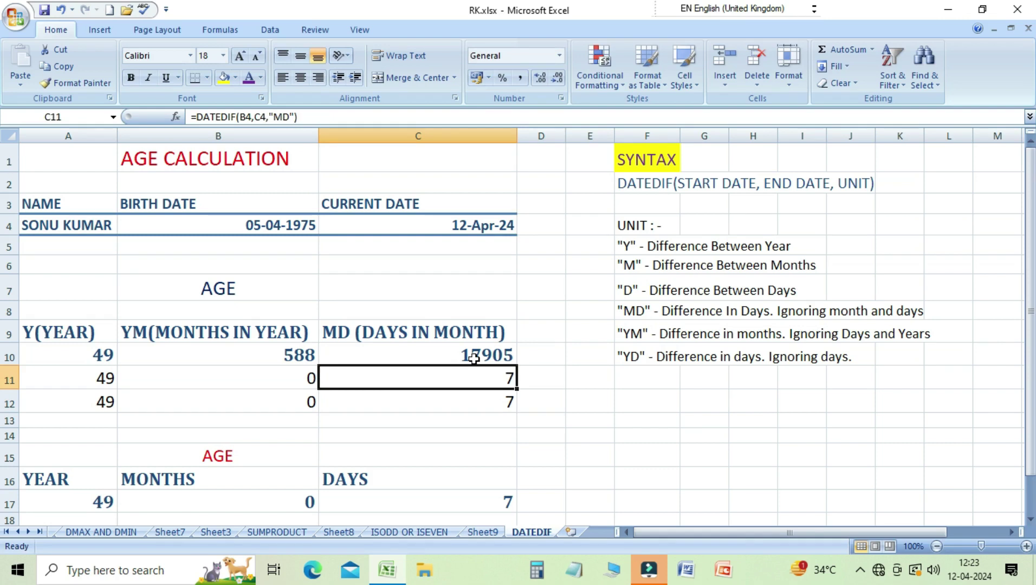
{"action": "key", "text": "Up"}
{"action": "key", "text": "Up"}
{"action": "key", "text": "Up"}
{"action": "key", "text": "Up"}
{"action": "key", "text": "Up"}
{"action": "key", "text": "Up"}
{"action": "key", "text": "Up"}
{"action": "key", "text": "Down"}
{"action": "key", "text": "Down"}
{"action": "key", "text": "Down"}
{"action": "key", "text": "Down"}
{"action": "key", "text": "Down"}
{"action": "key", "text": "Down"}
{"action": "key", "text": "Down"}
{"action": "key", "text": "Down"}
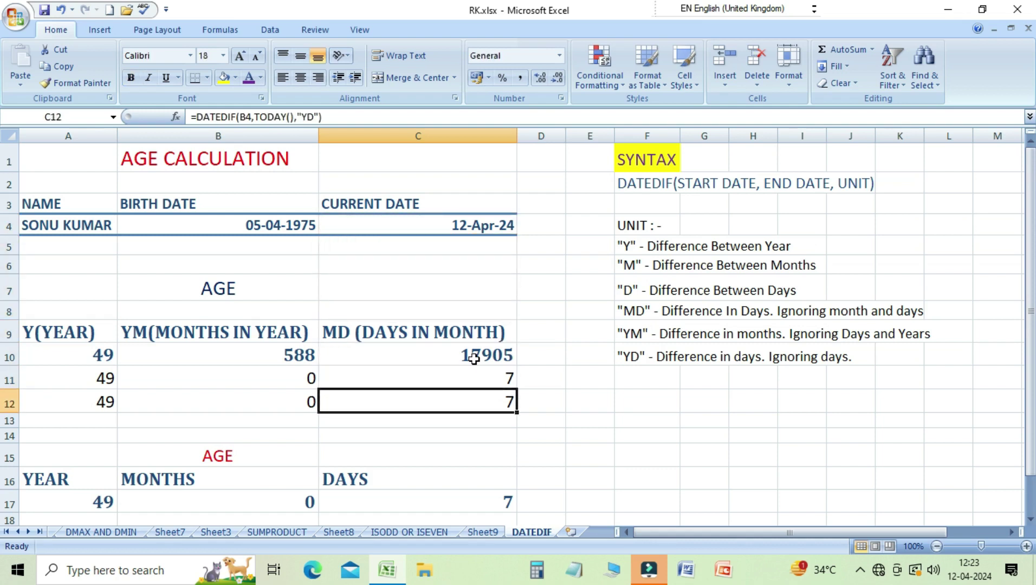
{"action": "key", "text": "Left"}
{"action": "key", "text": "Left"}
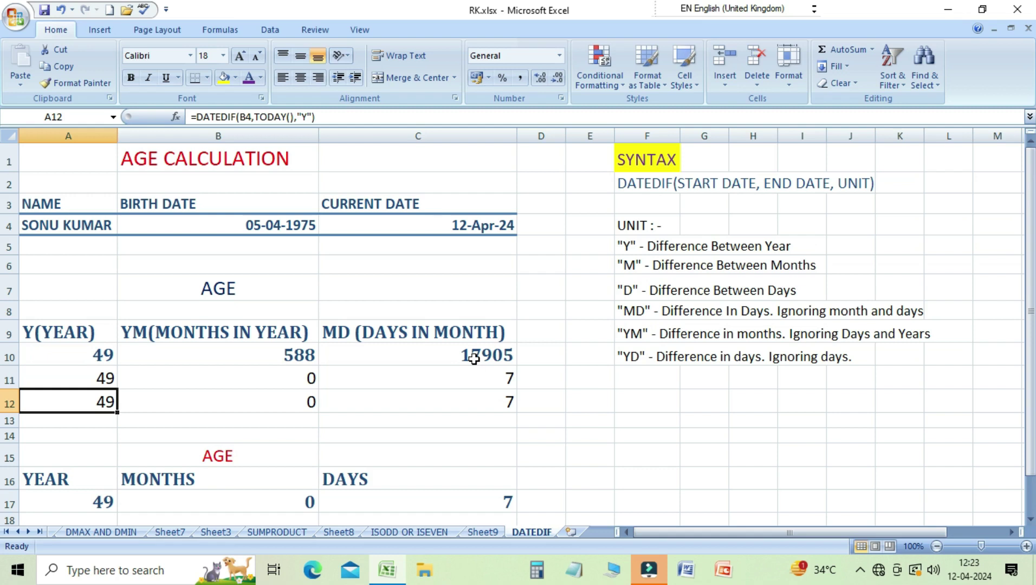
{"action": "key", "text": "Right"}
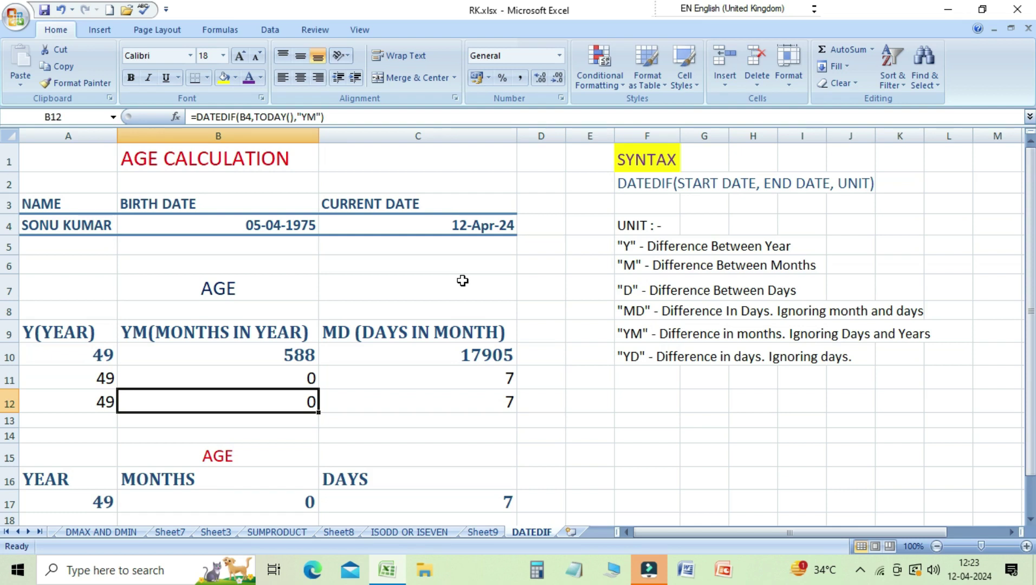
Enter =DATEDIF(B4,TODAY(),"YM") in B12, returning 0 months
{"action": "type", "text": "=D"}
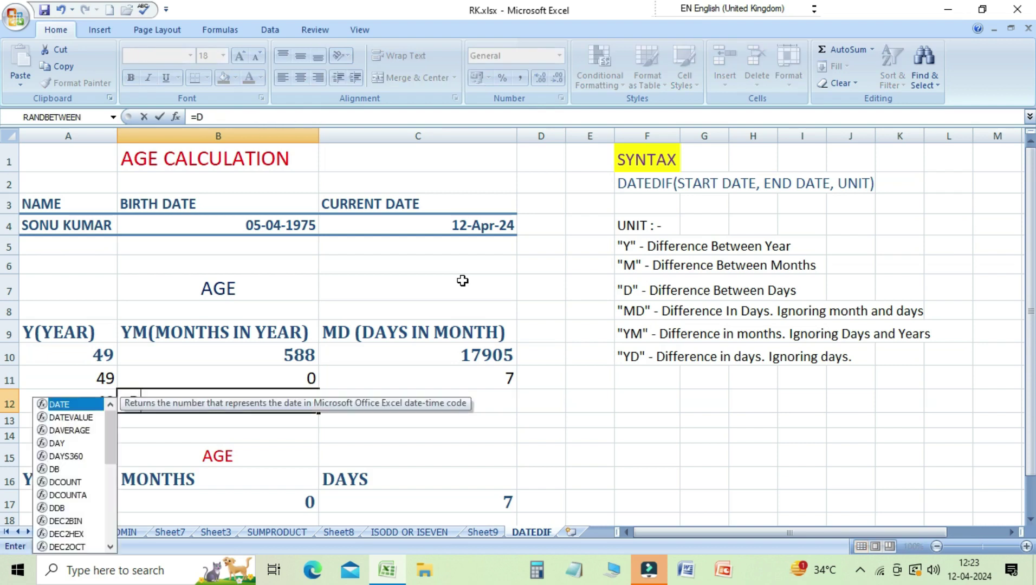
{"action": "type", "text": "ATE"}
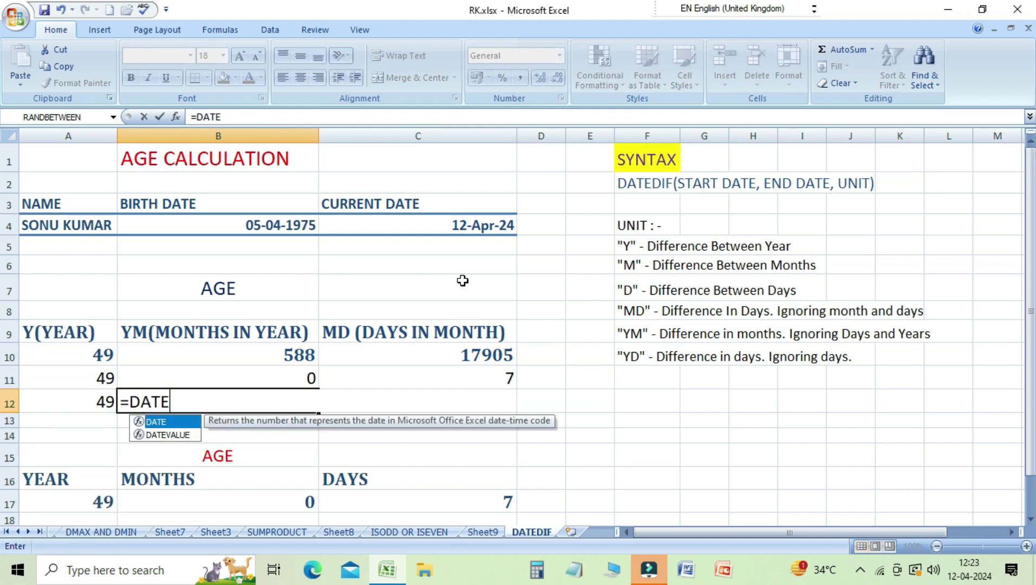
{"action": "type", "text": "D"}
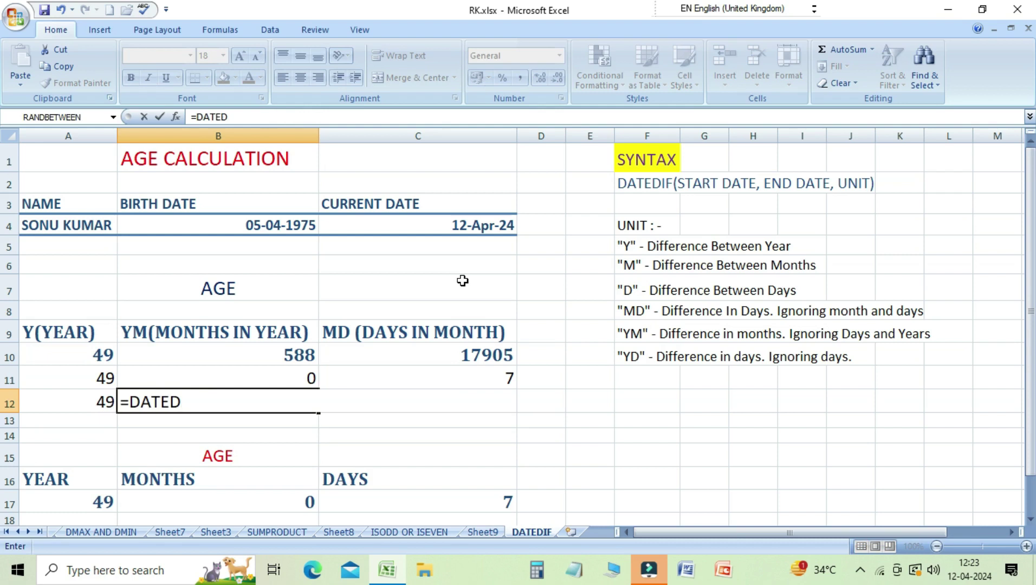
{"action": "type", "text": "IF"}
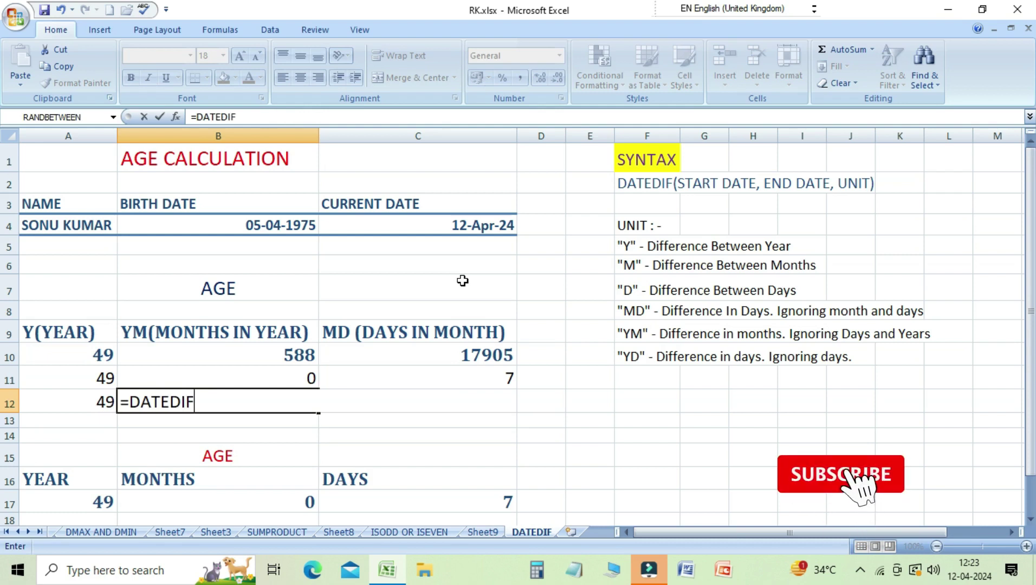
{"action": "type", "text": "("}
{"action": "left_click", "coordinate": [281, 230]}
{"action": "type", "text": ","}
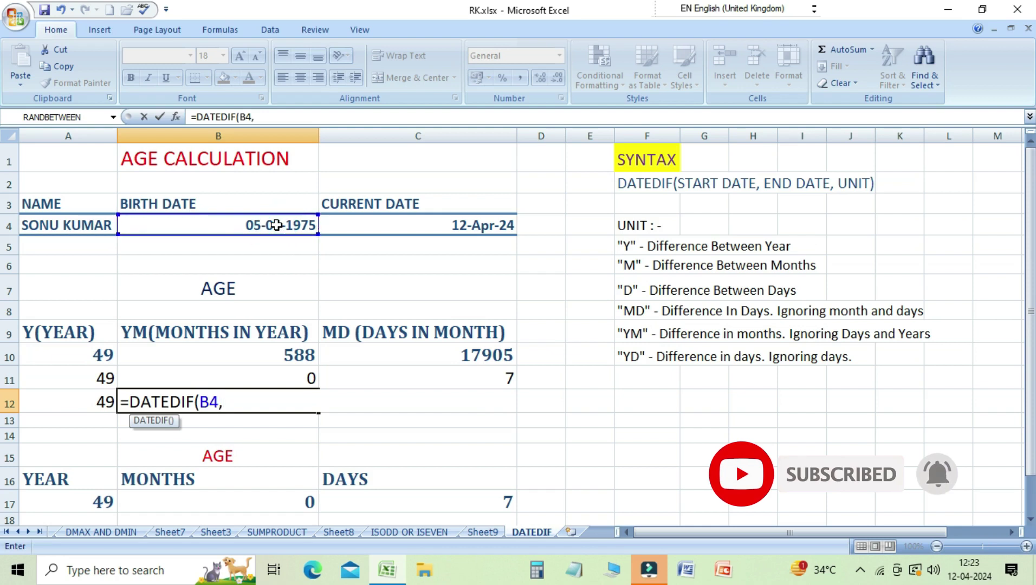
{"action": "type", "text": "TODAY"}
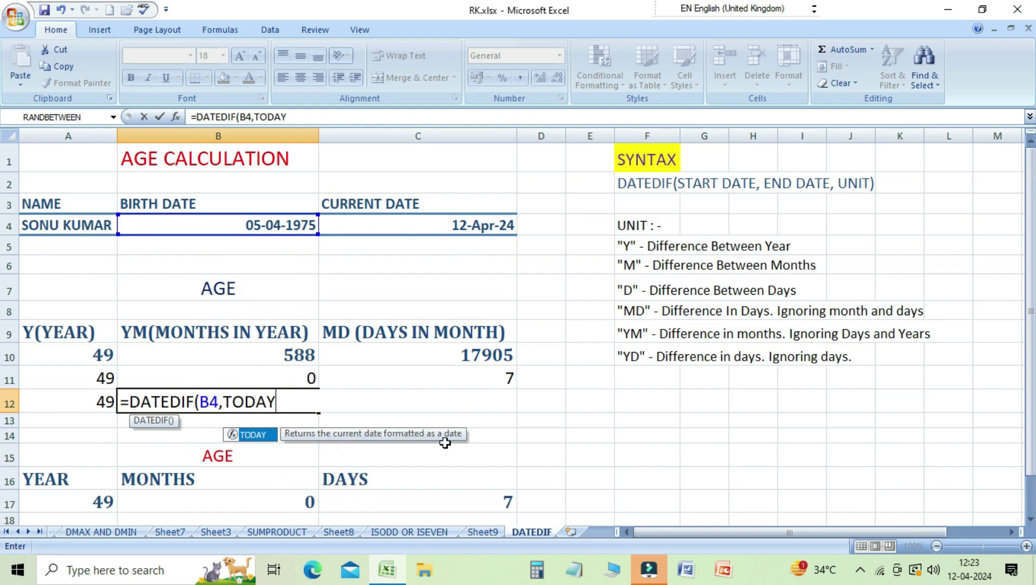
{"action": "type", "text": "()"}
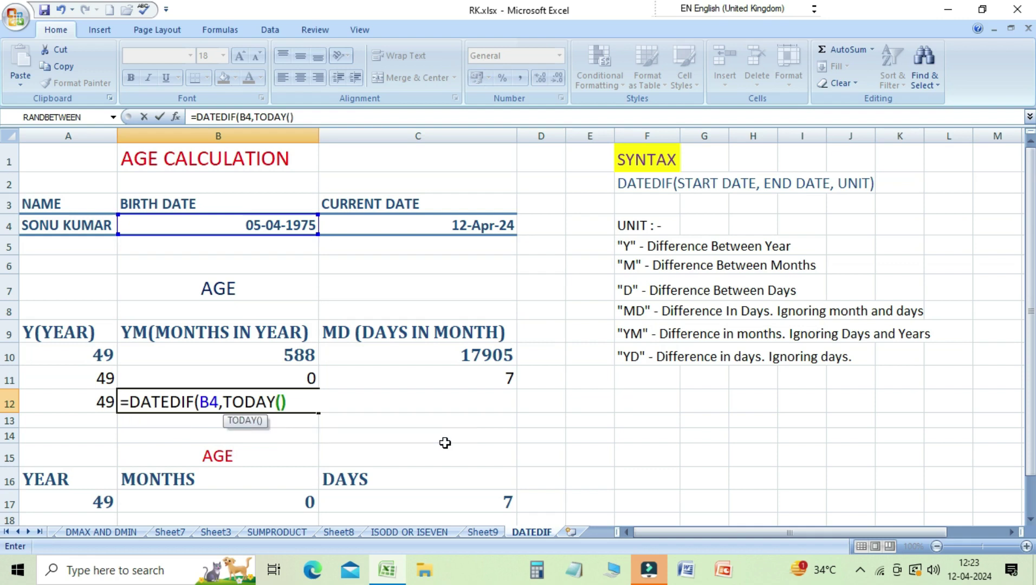
{"action": "type", "text": ","}
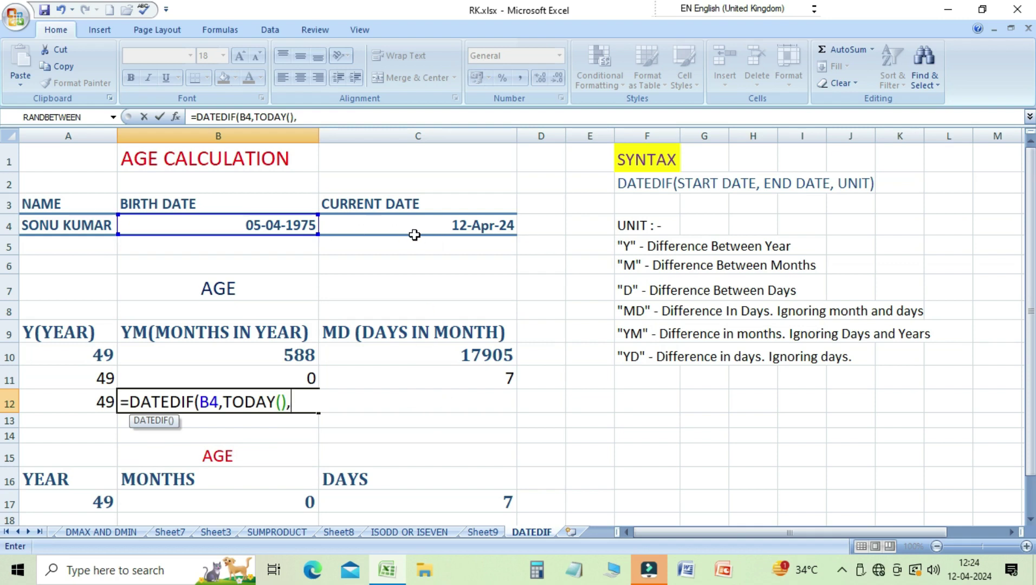
{"action": "type", "text": "\""}
{"action": "type", "text": "YM\")"}
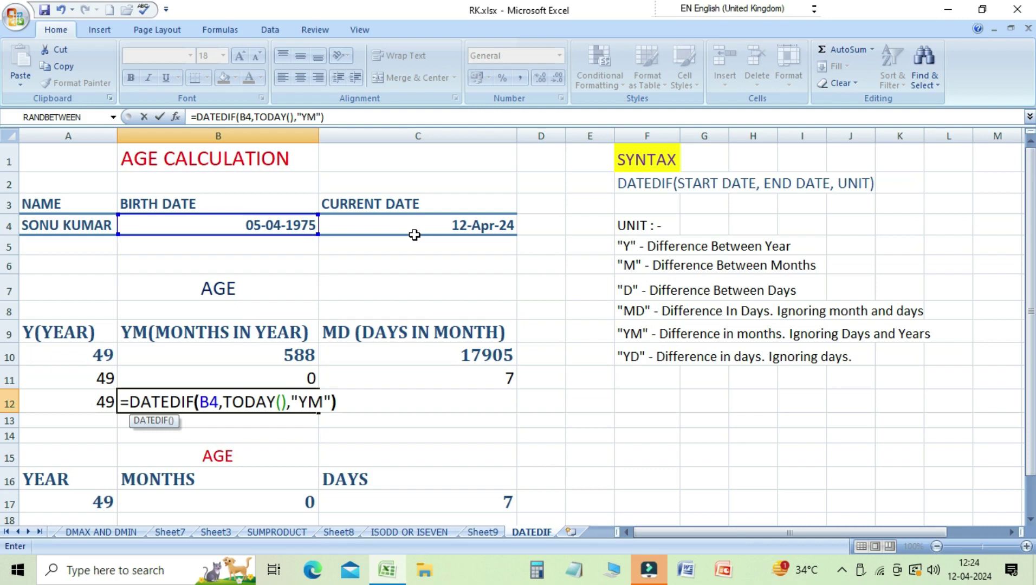
{"action": "key", "text": "Return"}
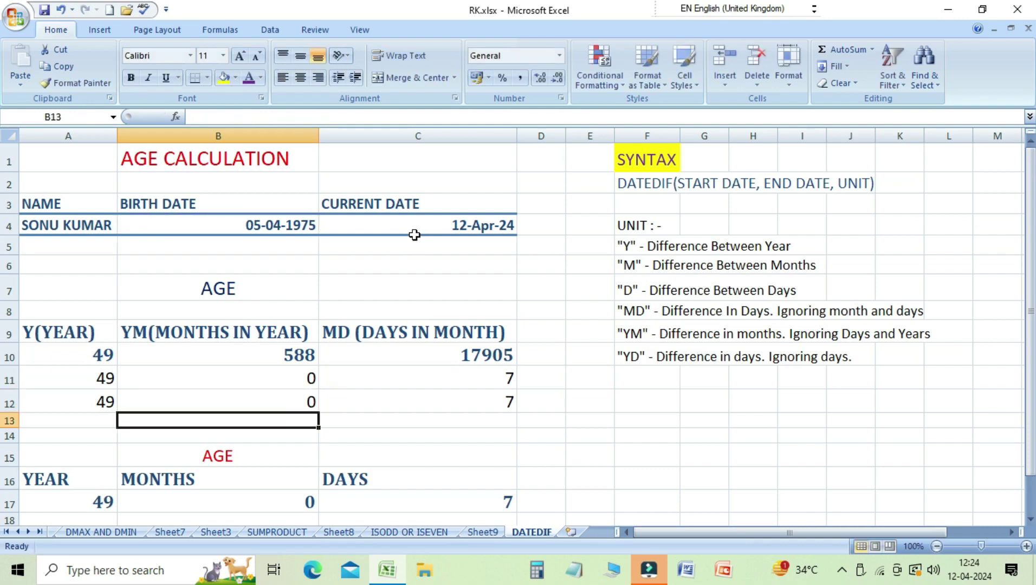
Re-enter C12's =DATEDIF(B4,TODAY(),"YD") formula so it shows 7 days
{"action": "key", "text": "Up"}
{"action": "key", "text": "Right"}
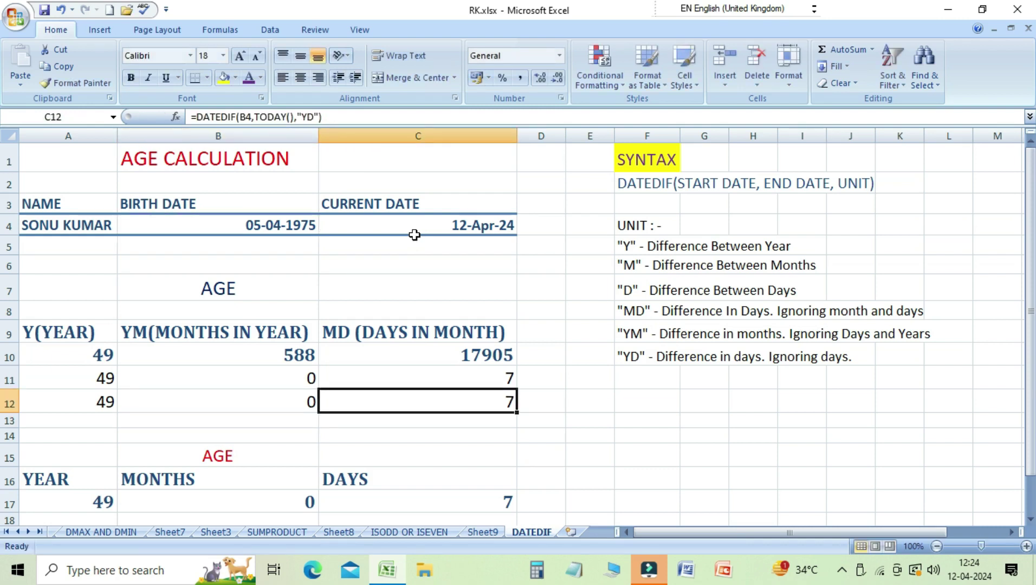
{"action": "key", "text": "F2"}
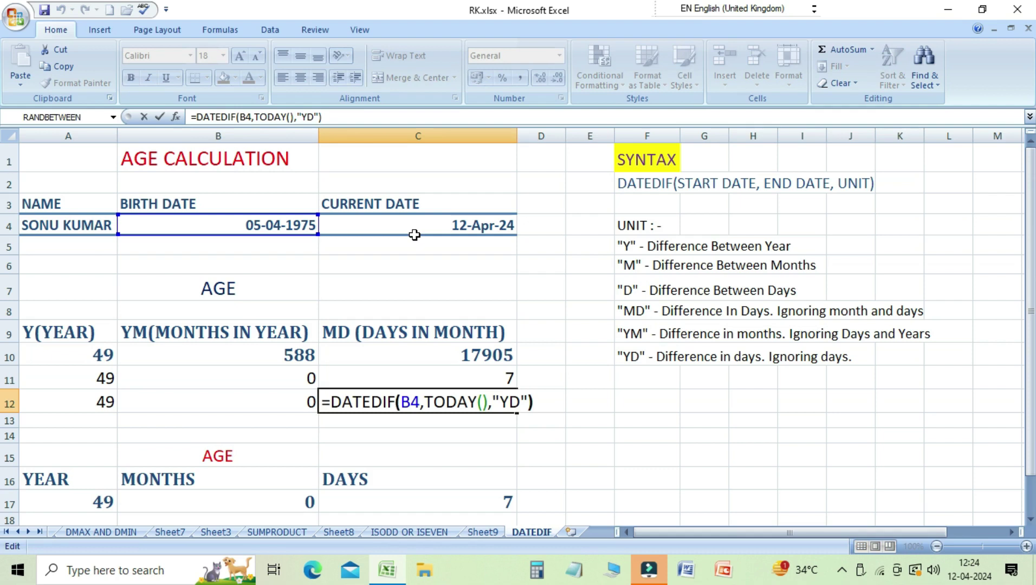
{"action": "key", "text": "Left"}
{"action": "key", "text": "Left"}
{"action": "key", "text": "Left"}
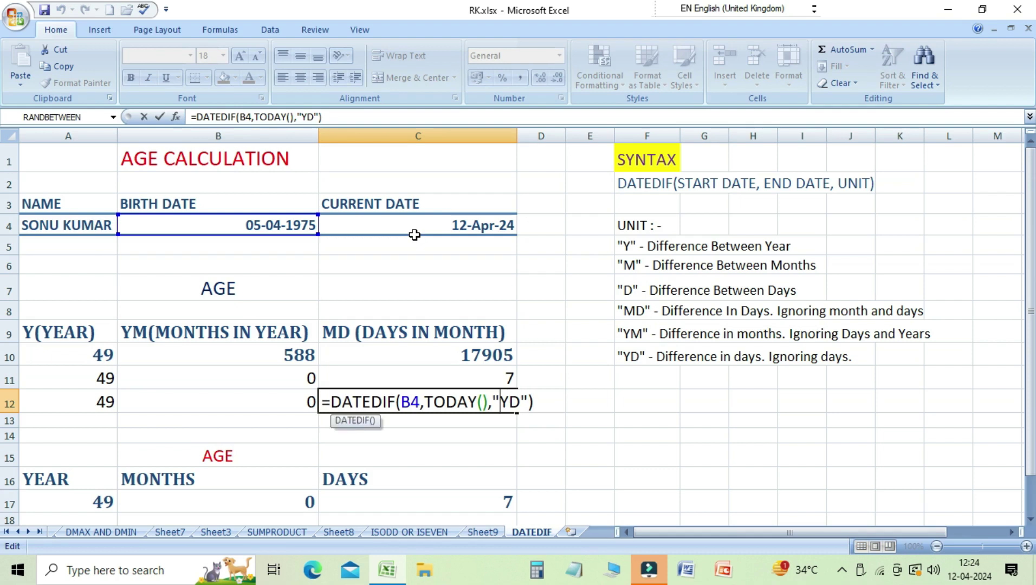
{"action": "key", "text": "Return"}
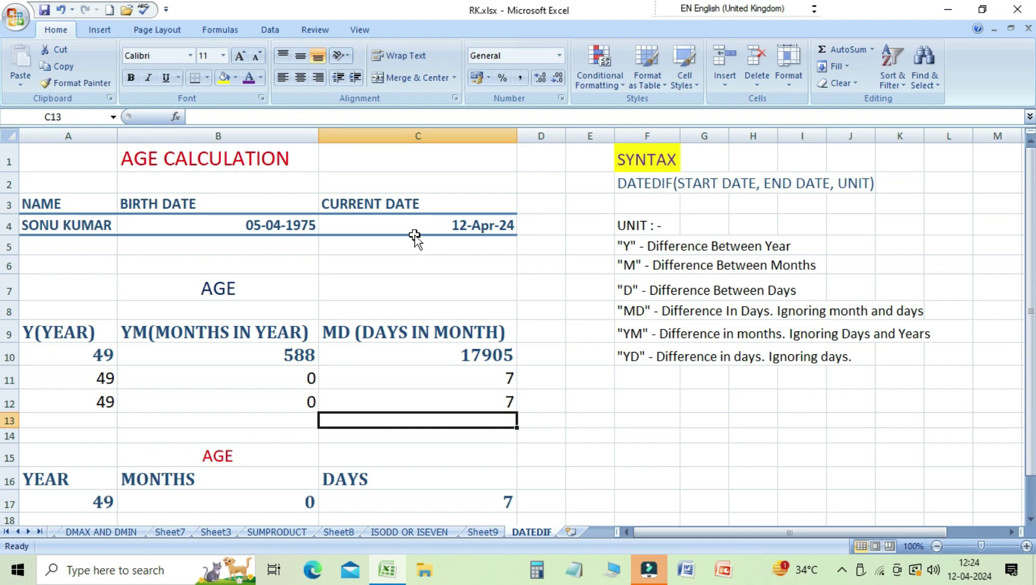
Set the YEAR result in A17 to =A11 so it shows 49
{"action": "key", "text": "Down"}
{"action": "key", "text": "Down"}
{"action": "key", "text": "Down"}
{"action": "key", "text": "Down"}
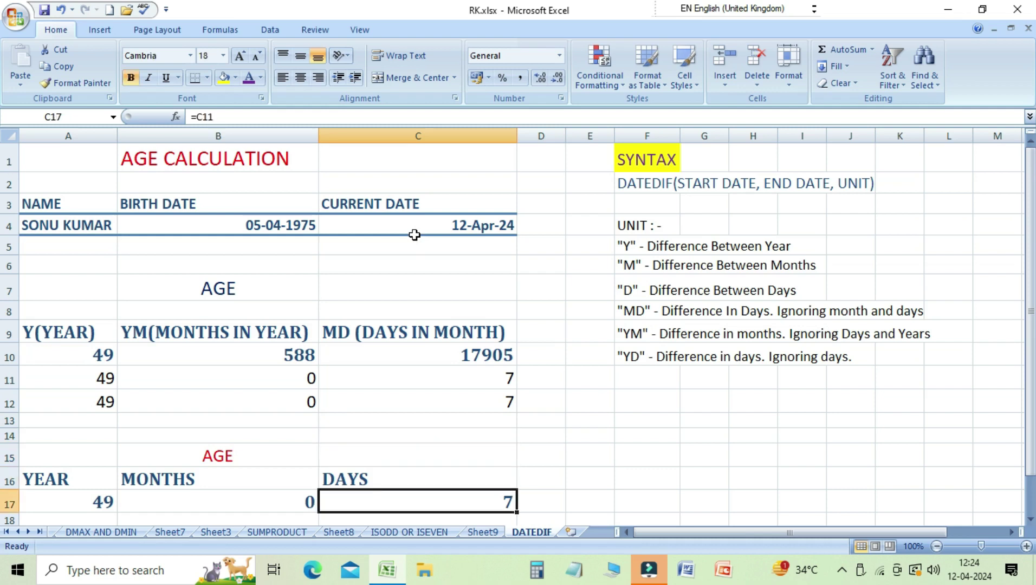
{"action": "key", "text": "Down"}
{"action": "key", "text": "Up"}
{"action": "key", "text": "Left"}
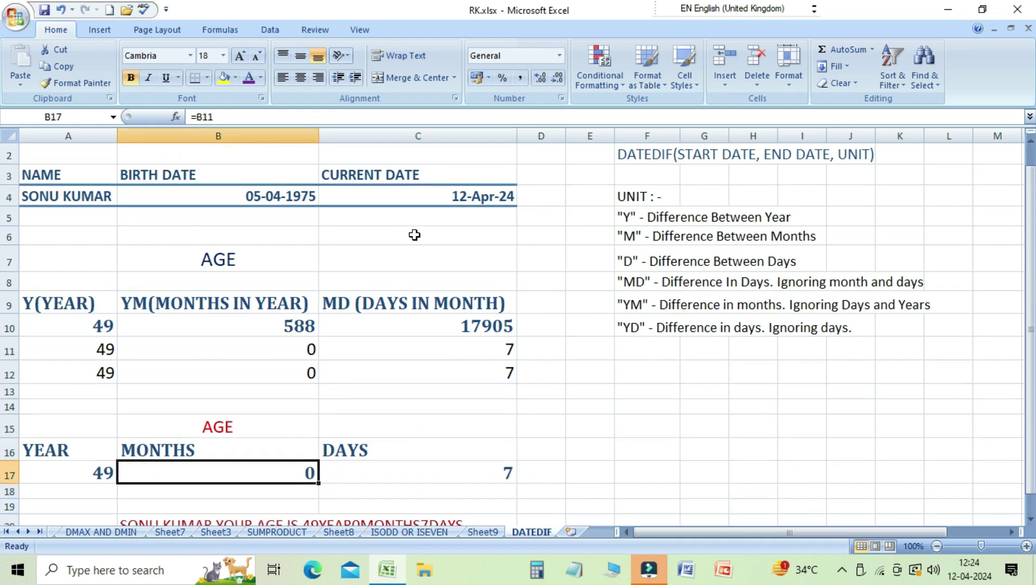
{"action": "key", "text": "Up"}
{"action": "key", "text": "Up"}
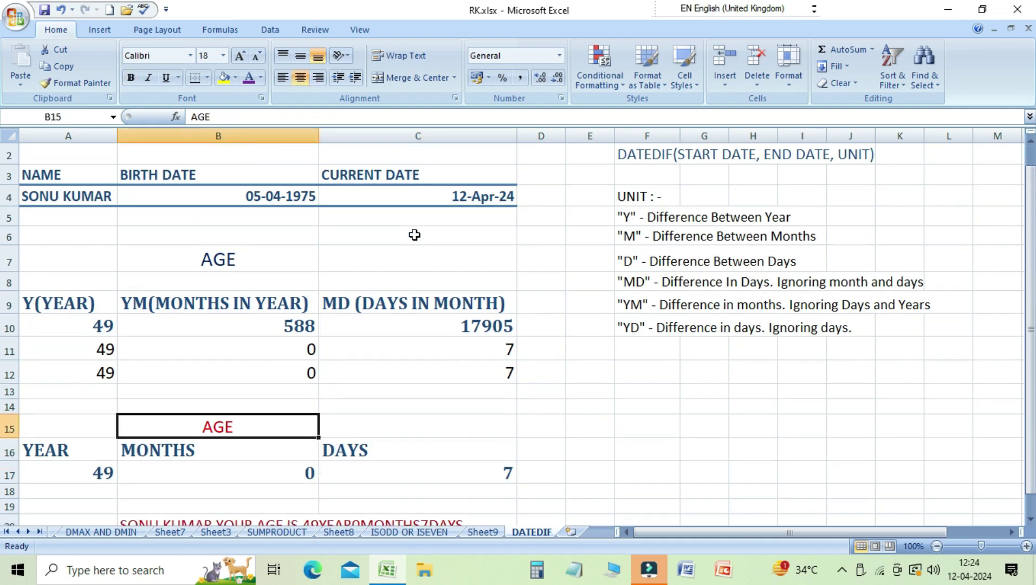
{"action": "key", "text": "Down"}
{"action": "key", "text": "Left"}
{"action": "key", "text": "Down"}
{"action": "key", "text": "Down"}
{"action": "key", "text": "Up"}
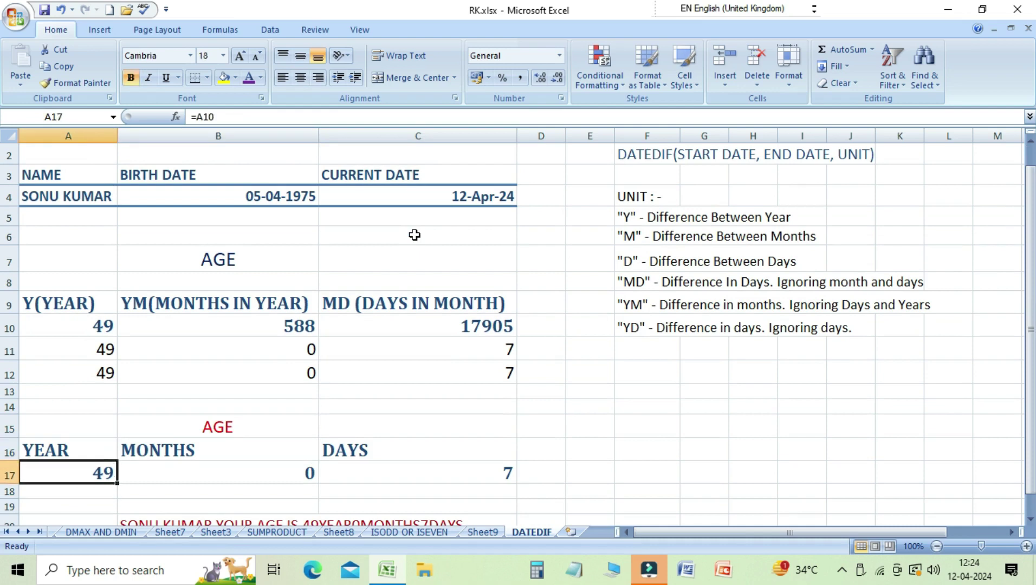
{"action": "type", "text": "="}
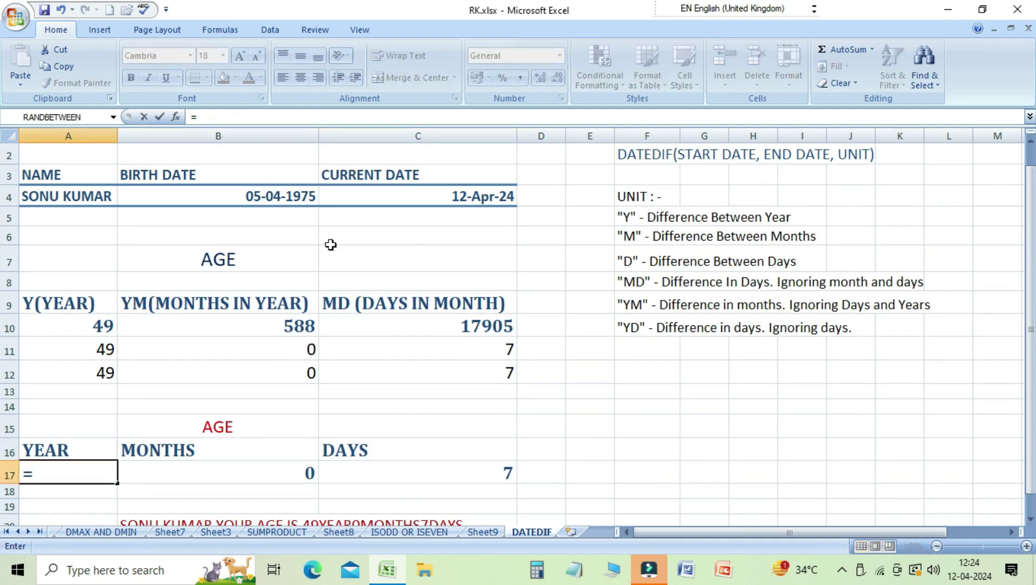
{"action": "left_click", "coordinate": [103, 353]}
{"action": "key", "text": "Return"}
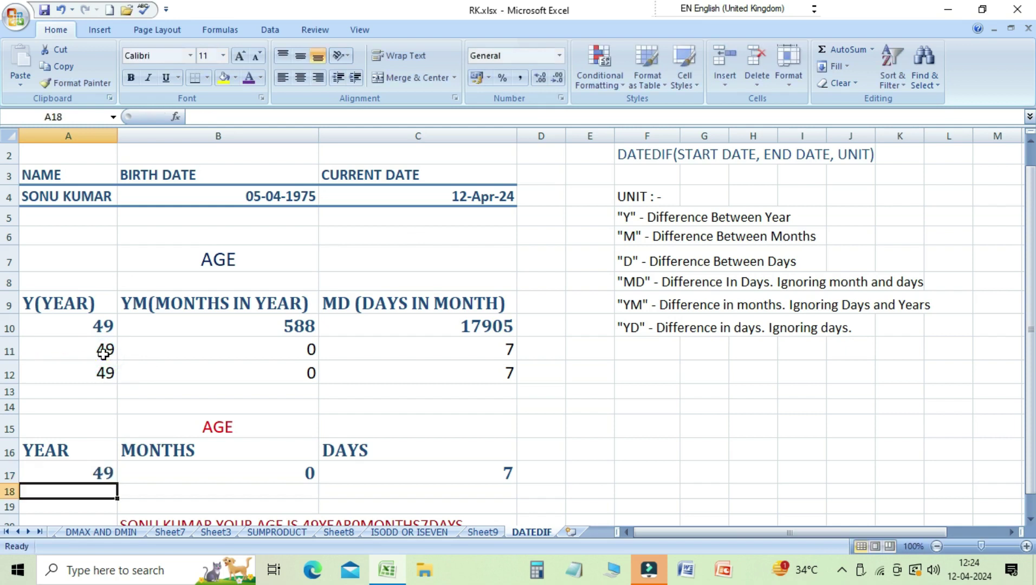
Re-link the DAYS result in C17 to =C11, showing 7 days
{"action": "key", "text": "Up"}
{"action": "key", "text": "Right"}
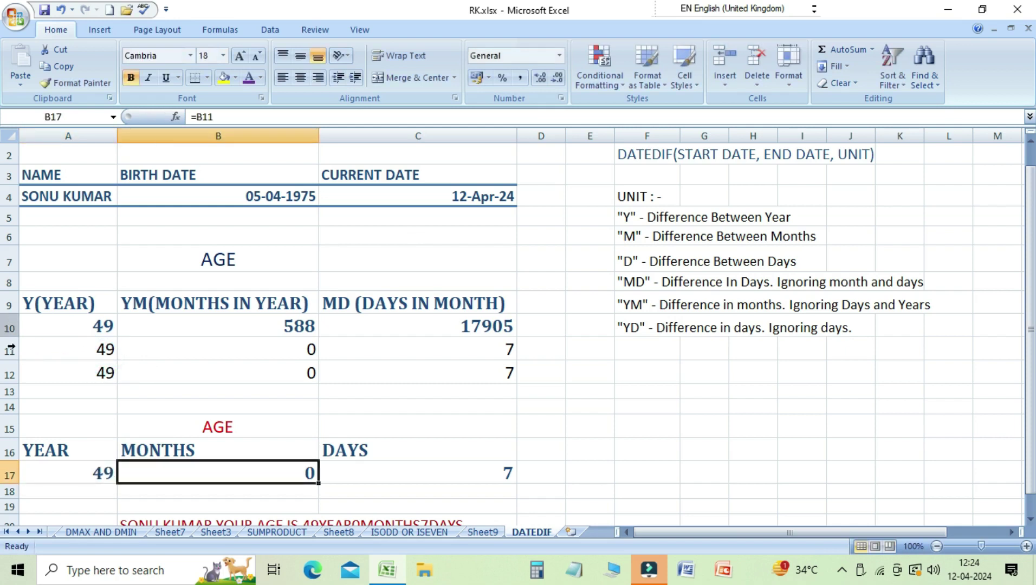
{"action": "left_click", "coordinate": [223, 348]}
{"action": "key", "text": "Down"}
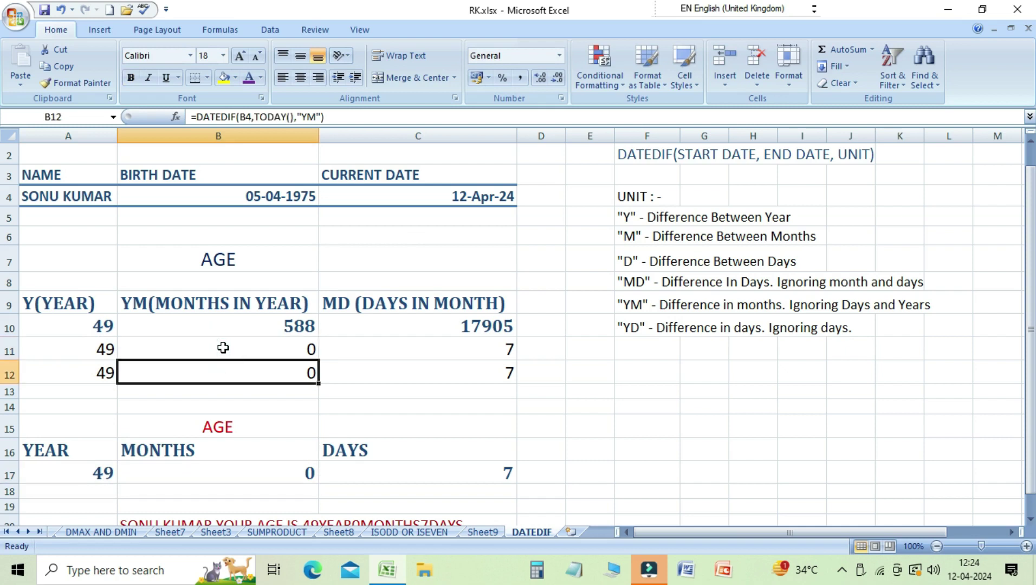
{"action": "key", "text": "Down"}
{"action": "key", "text": "Down"}
{"action": "key", "text": "Down"}
{"action": "key", "text": "Down"}
{"action": "key", "text": "Down"}
{"action": "key", "text": "Right"}
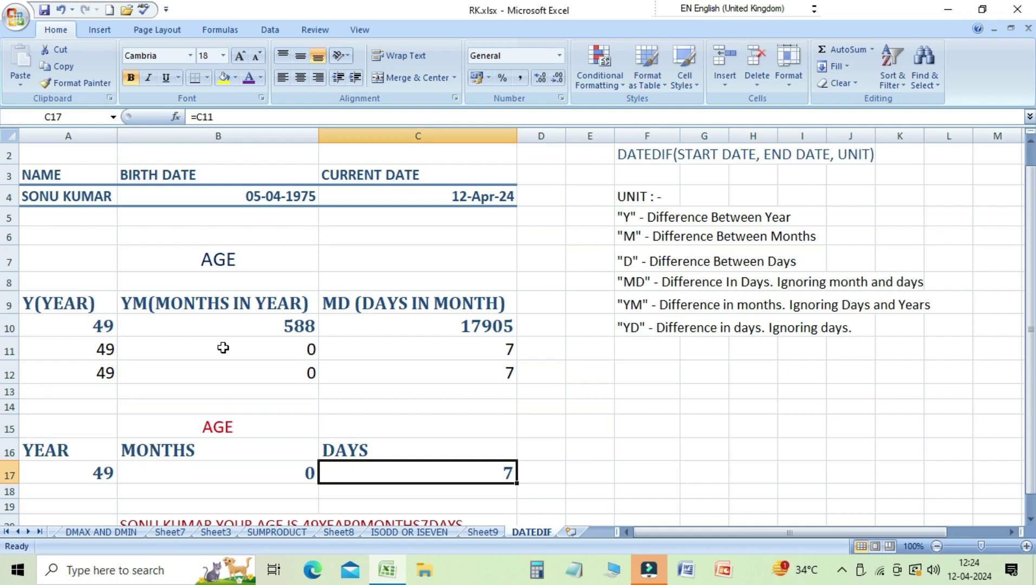
{"action": "type", "text": "="}
{"action": "left_click", "coordinate": [465, 354]}
{"action": "key", "text": "Return"}
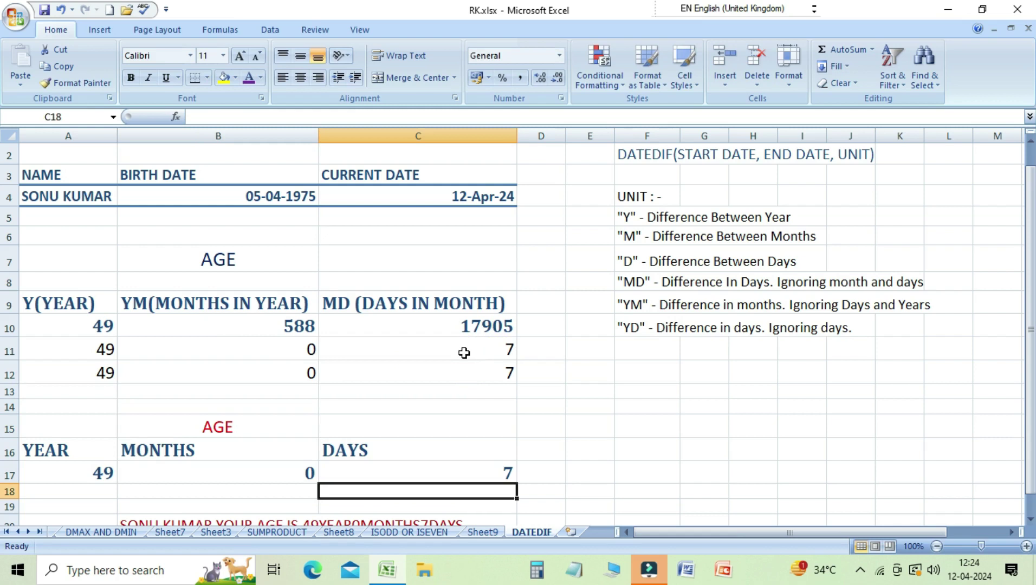
{"action": "key", "text": "Down"}
{"action": "key", "text": "Down"}
Delete the CONCATENATE age sentence formula from B20
{"action": "key", "text": "Left"}
{"action": "key", "text": "Left"}
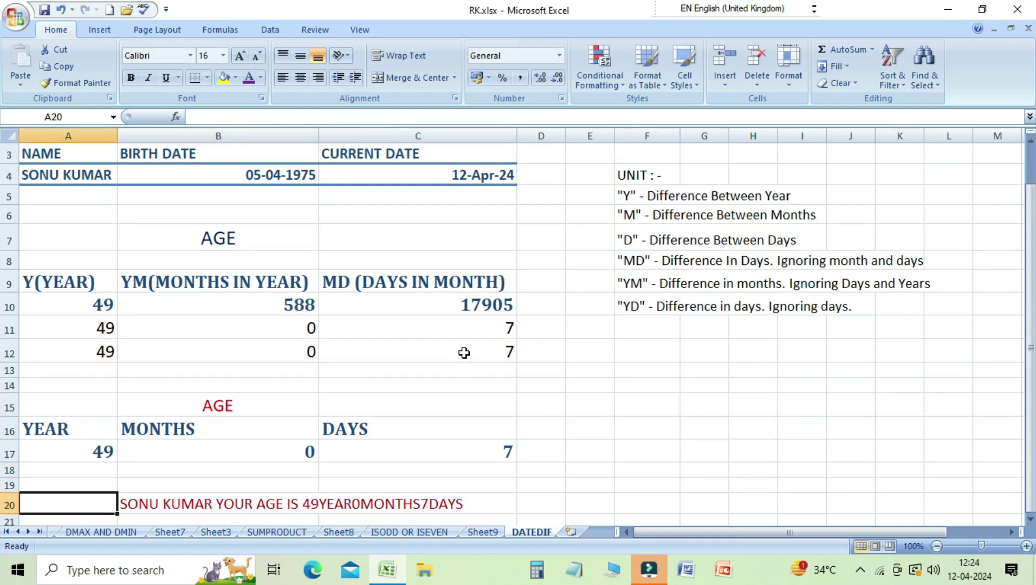
{"action": "key", "text": "Right"}
{"action": "key", "text": "Delete"}
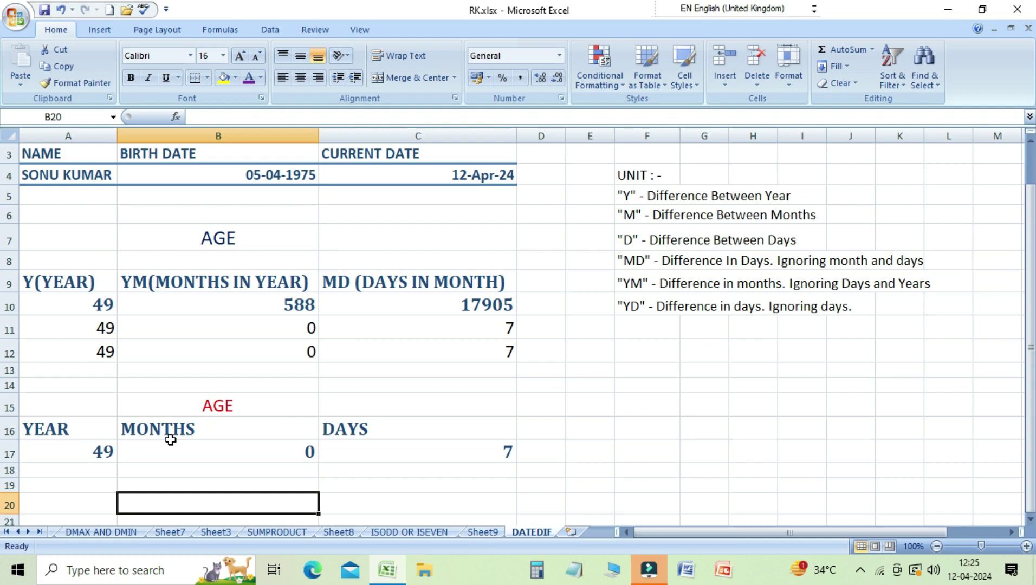
In B20, start a CONCATENATE formula joining the name in A4 with " YOUR AGE IS "
{"action": "type", "text": "=CONCATE"}
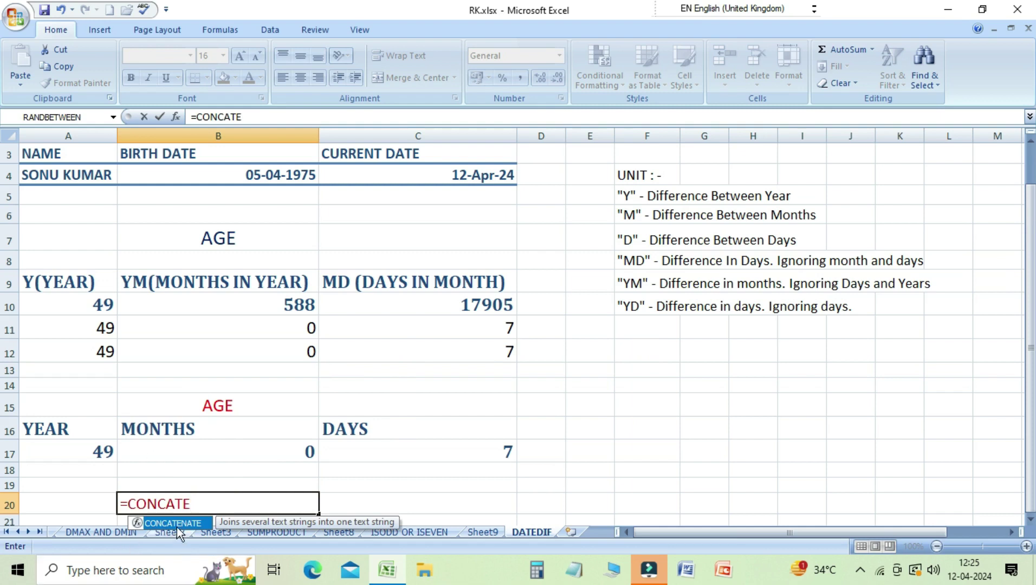
{"action": "double_click", "coordinate": [176, 525]}
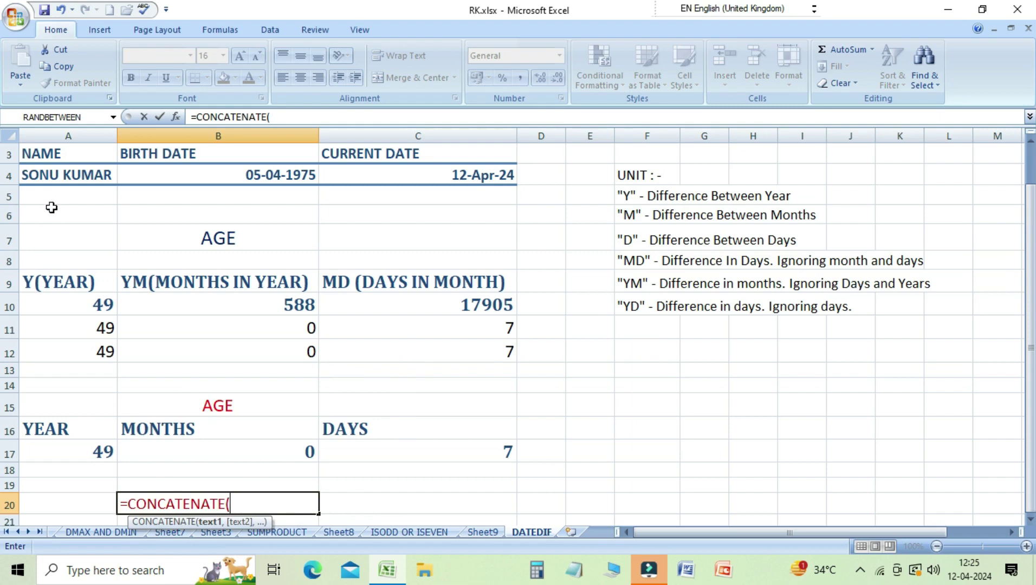
{"action": "left_click", "coordinate": [55, 177]}
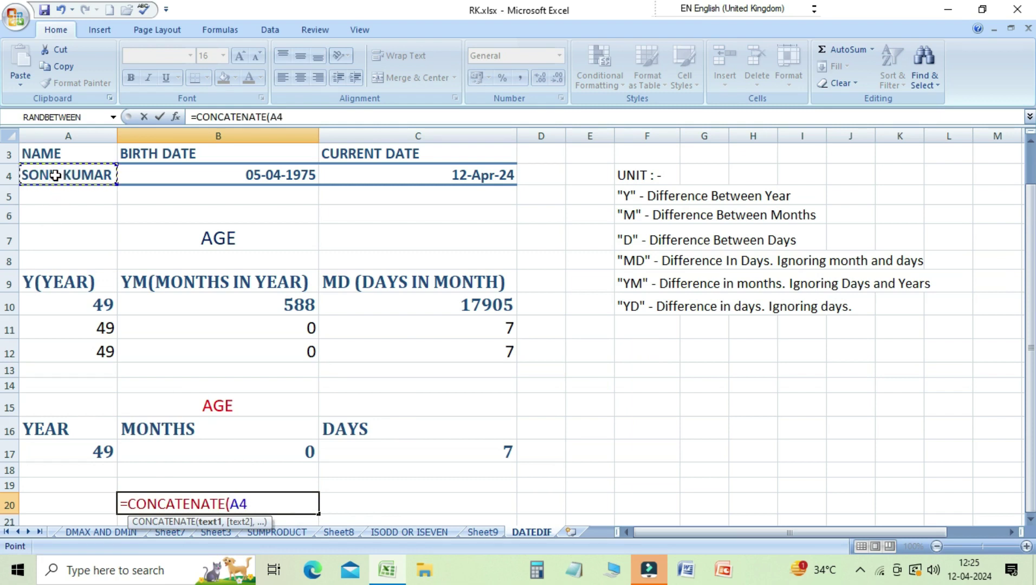
{"action": "type", "text": "&"}
{"action": "type", "text": " \" YOY"}
{"action": "key", "text": "BackSpace"}
{"action": "key", "text": "BackSpace"}
{"action": "type", "text": "OUR "}
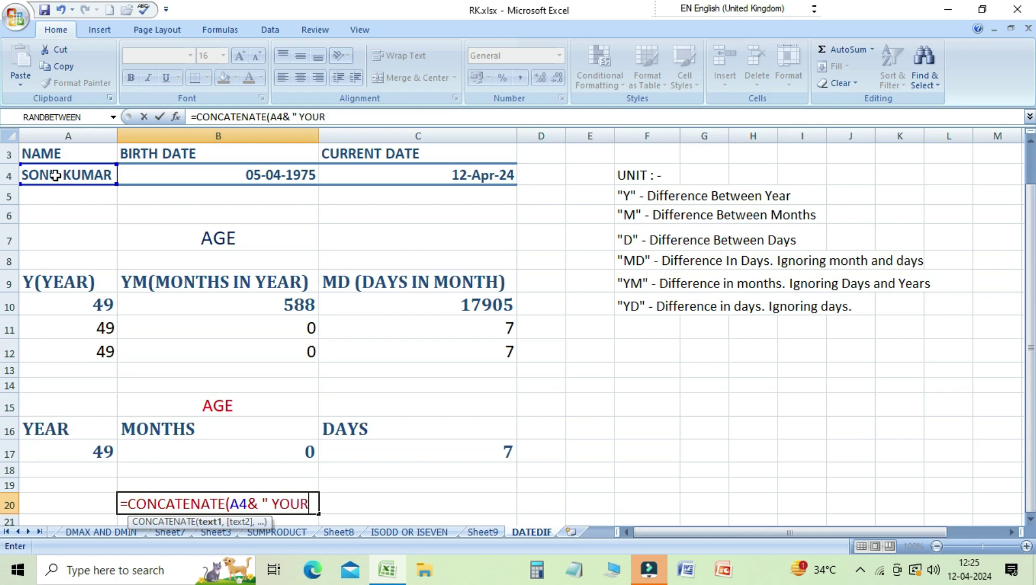
{"action": "type", "text": "AGE IS \""}
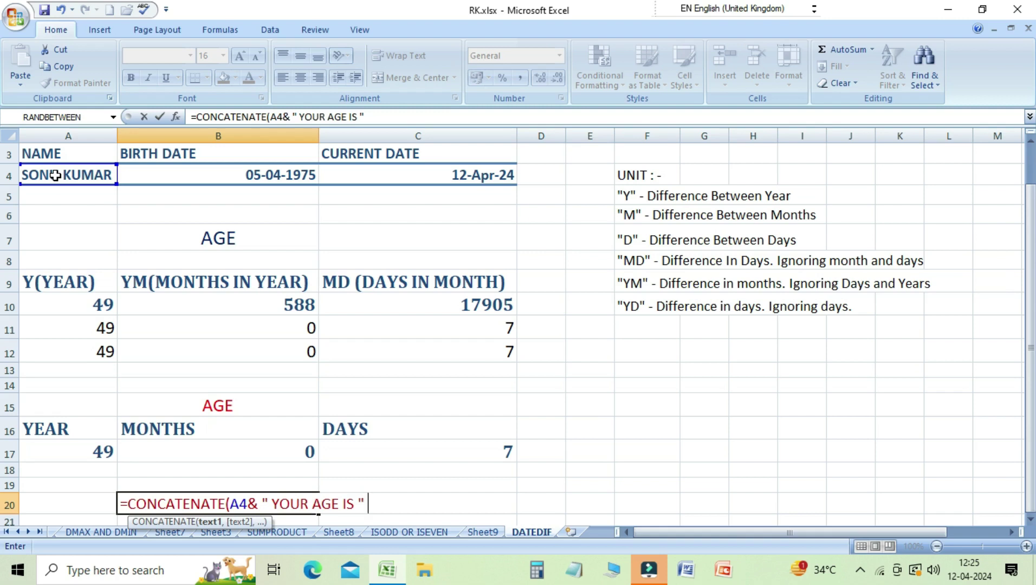
{"action": "type", "text": " &"}
Append the year, month and day counts with their labels (A17&A16&B17&B16&C17&C16) and commit the formula
{"action": "left_click", "coordinate": [99, 454]}
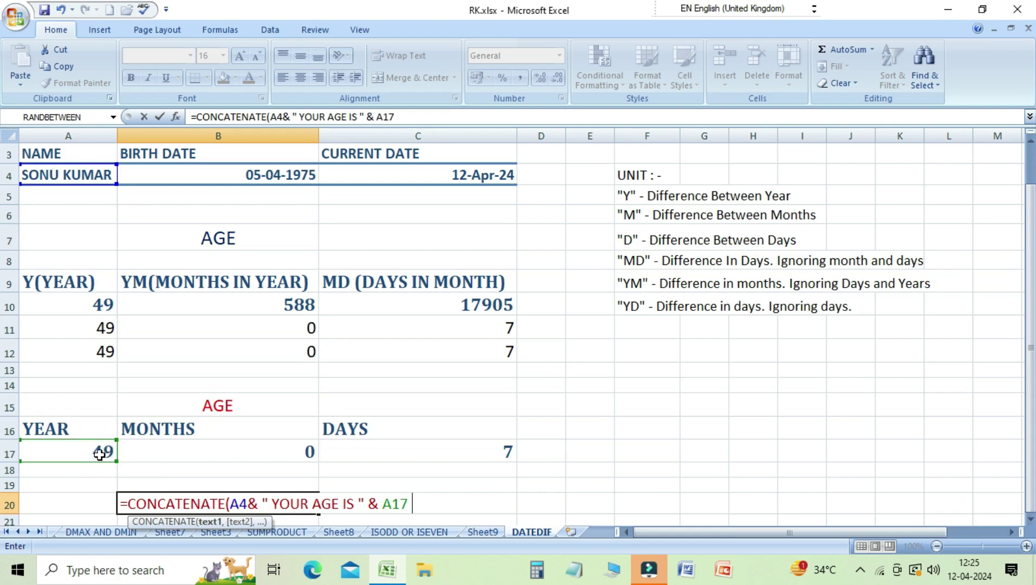
{"action": "type", "text": "&"}
{"action": "left_click", "coordinate": [87, 428]}
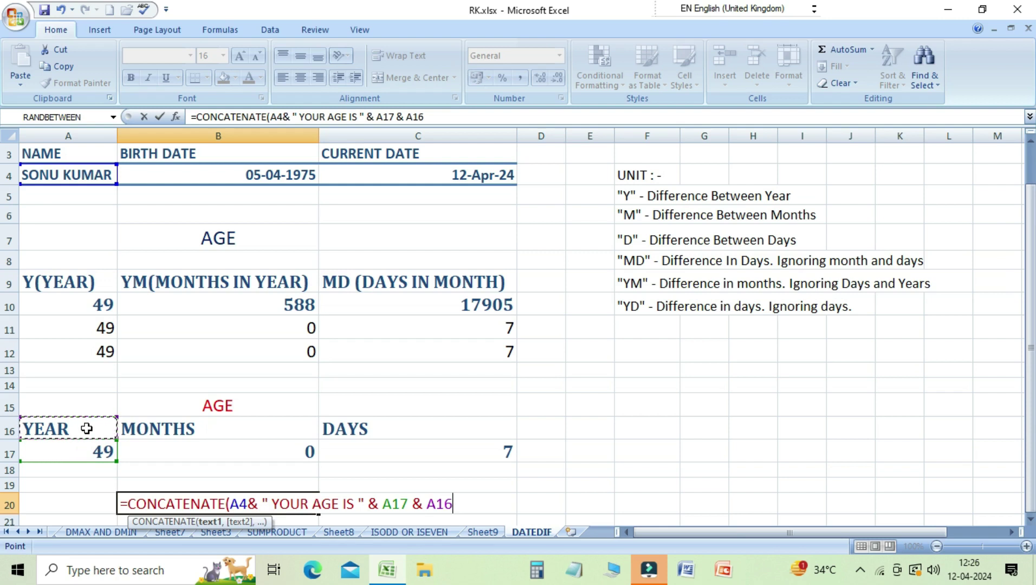
{"action": "type", "text": " &"}
{"action": "left_click", "coordinate": [216, 453]}
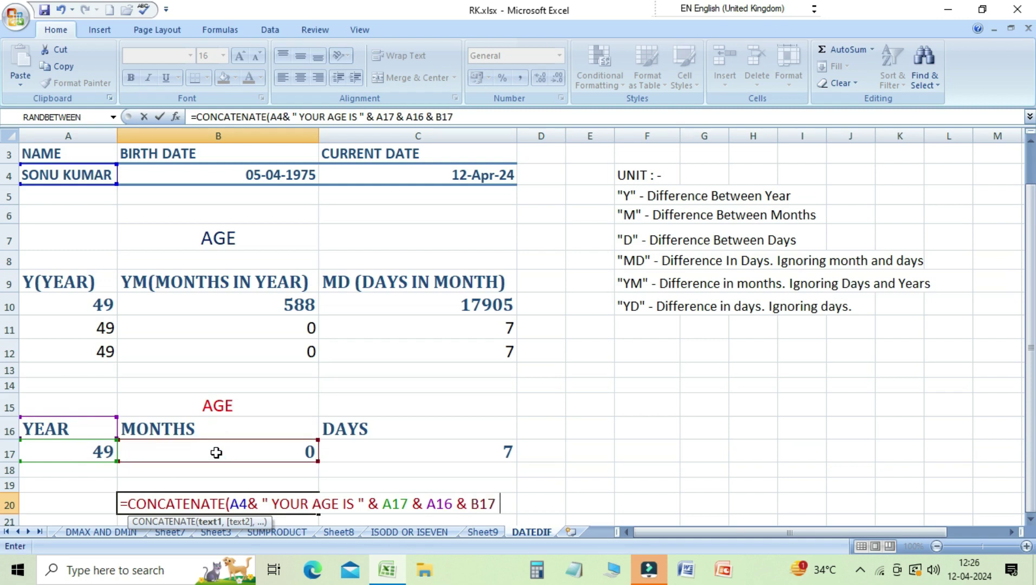
{"action": "type", "text": "&"}
{"action": "left_click", "coordinate": [202, 428]}
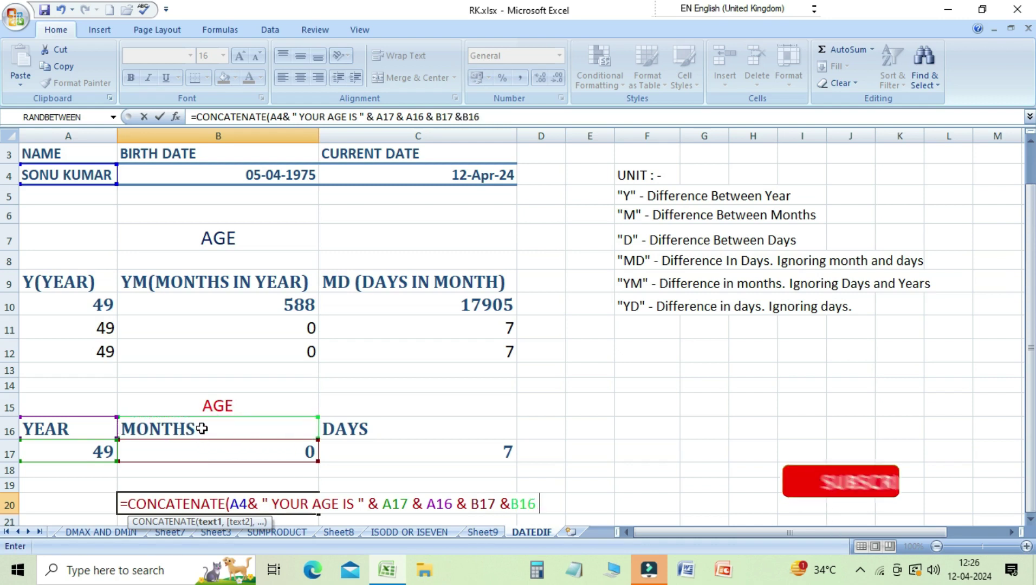
{"action": "type", "text": "&"}
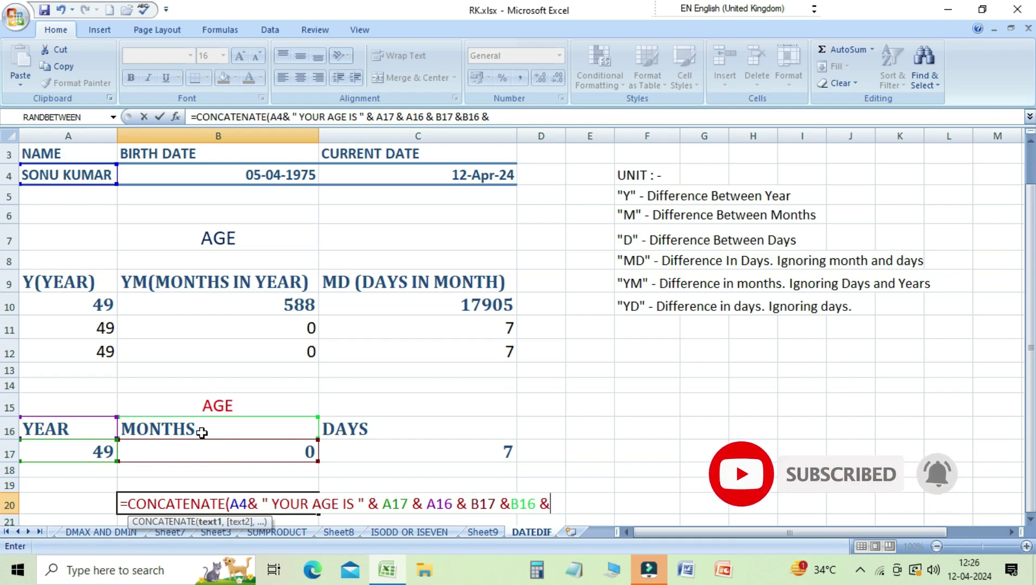
{"action": "left_click", "coordinate": [393, 453]}
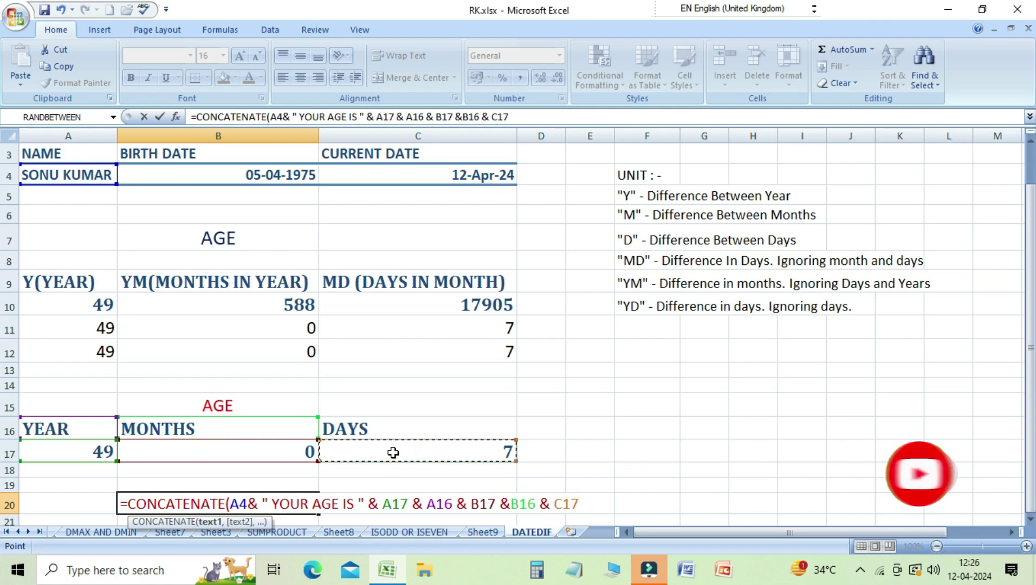
{"action": "type", "text": " &"}
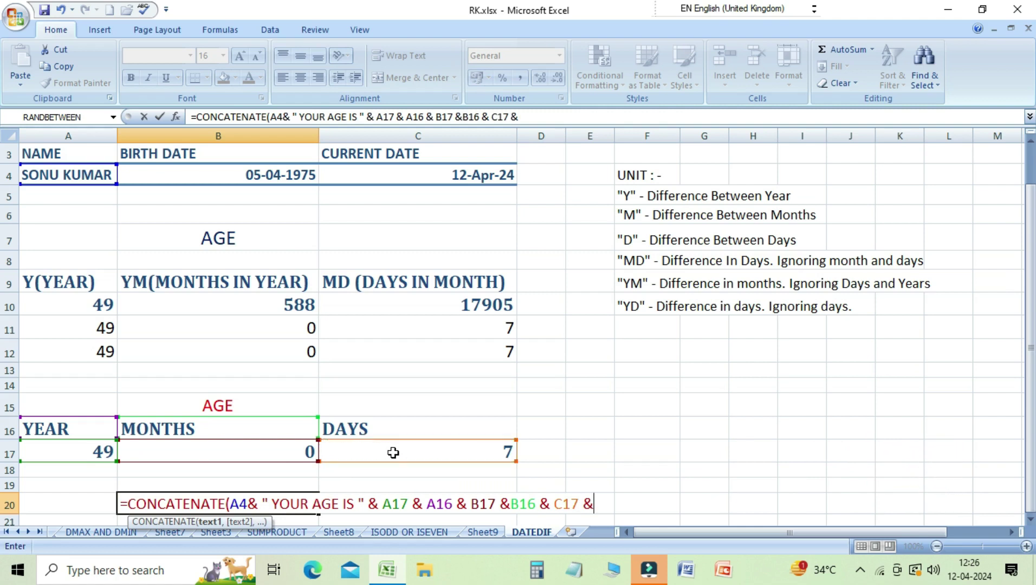
{"action": "left_click", "coordinate": [380, 431]}
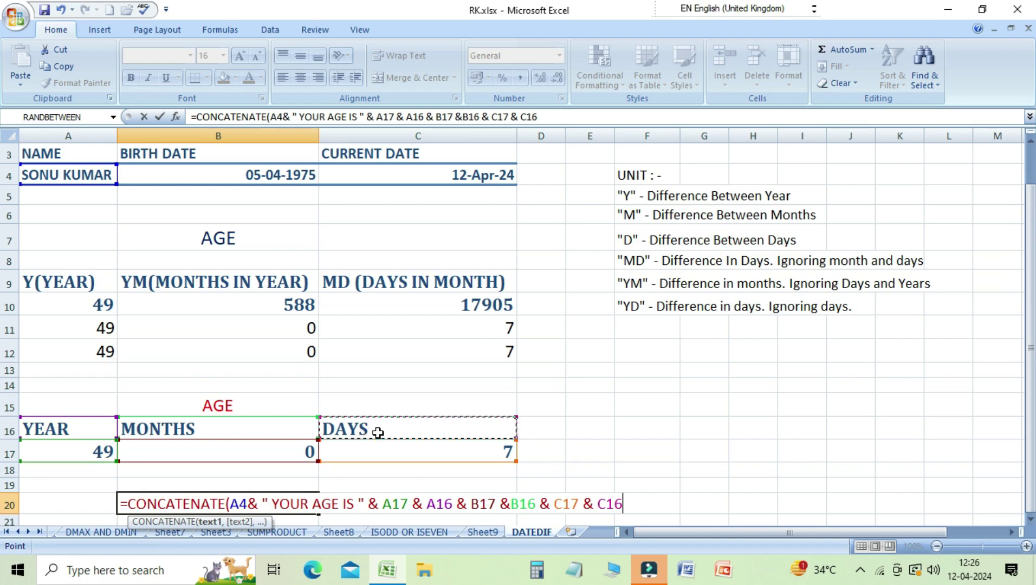
{"action": "type", "text": ")"}
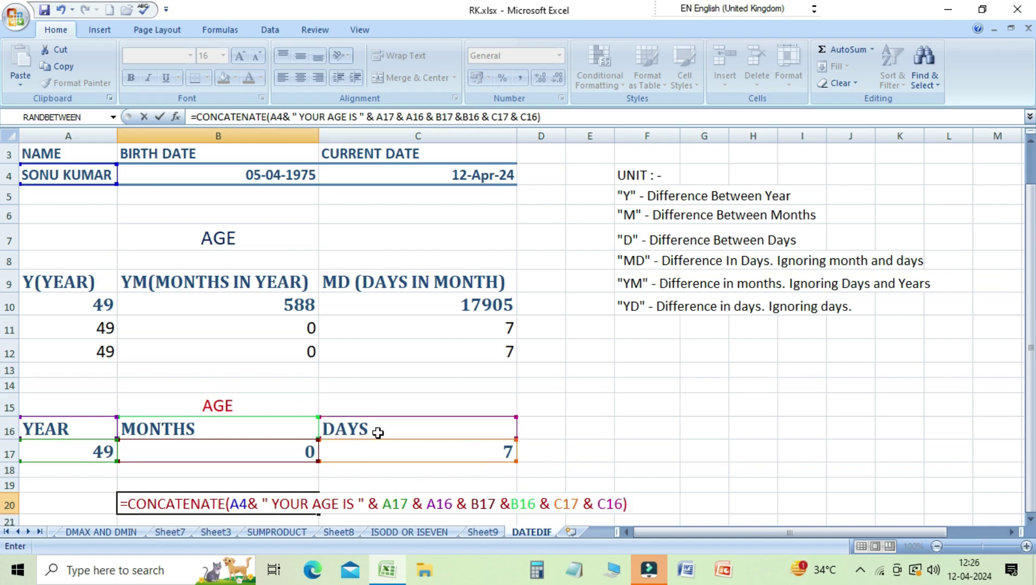
{"action": "key", "text": "Return"}
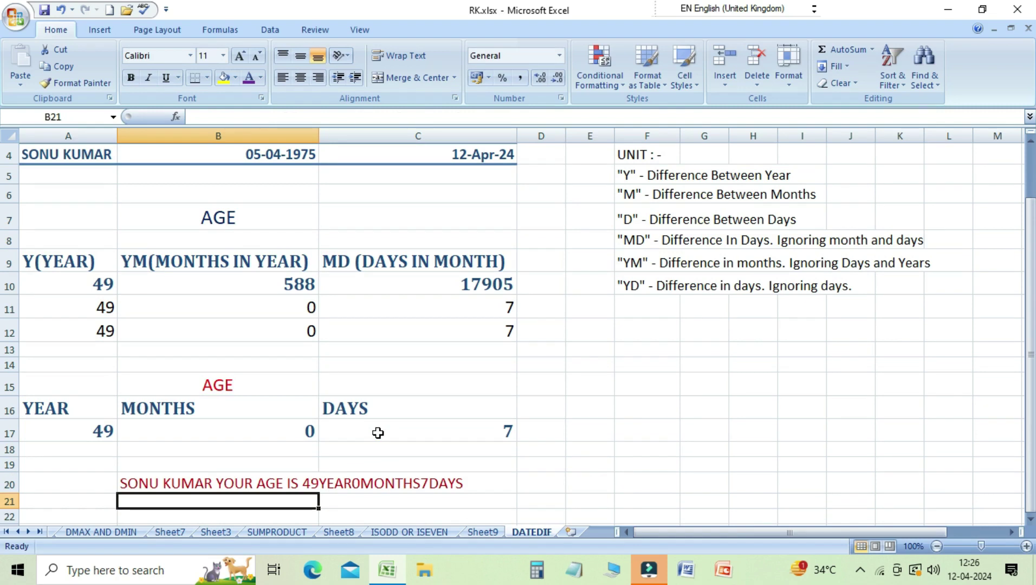
Move the selection from the B20 sentence back up to the name cell A4
{"action": "key", "text": "Up"}
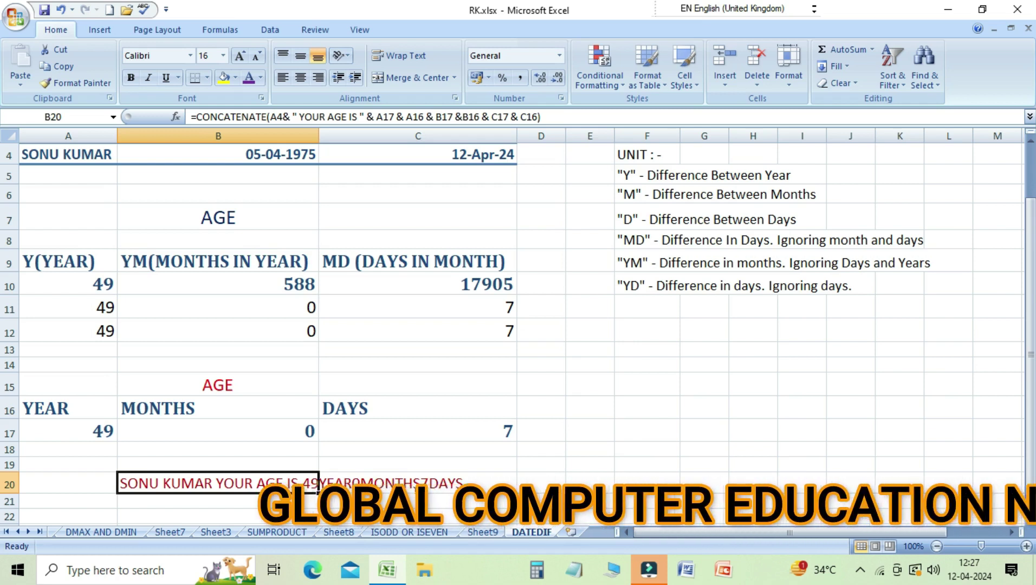
{"action": "key", "text": "Up"}
{"action": "key", "text": "Up"}
{"action": "key", "text": "Up"}
{"action": "key", "text": "Up"}
{"action": "key", "text": "Up"}
{"action": "key", "text": "Up"}
{"action": "key", "text": "Up"}
{"action": "key", "text": "Up"}
{"action": "key", "text": "Down"}
{"action": "key", "text": "Down"}
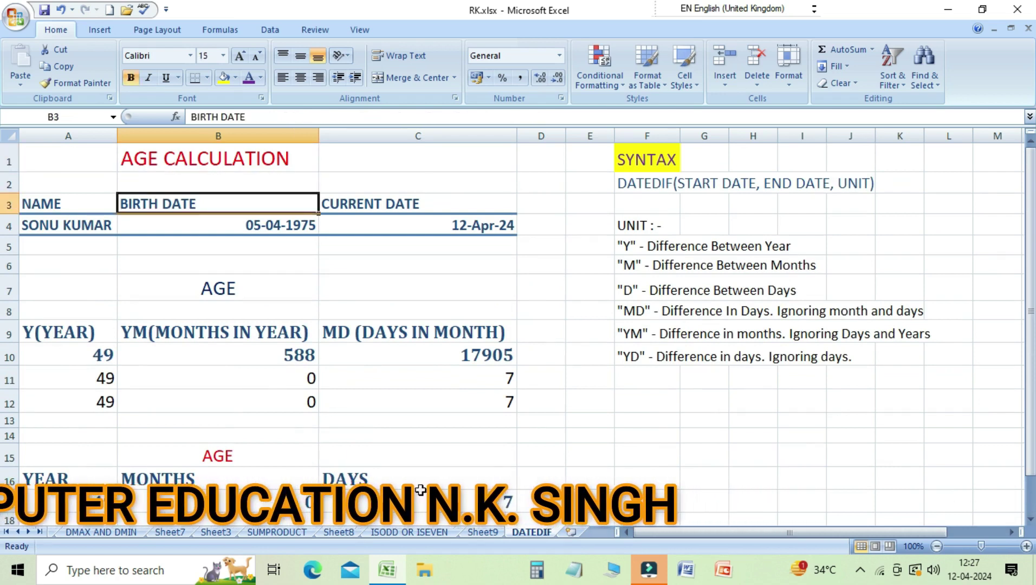
{"action": "key", "text": "Down"}
{"action": "key", "text": "Left"}
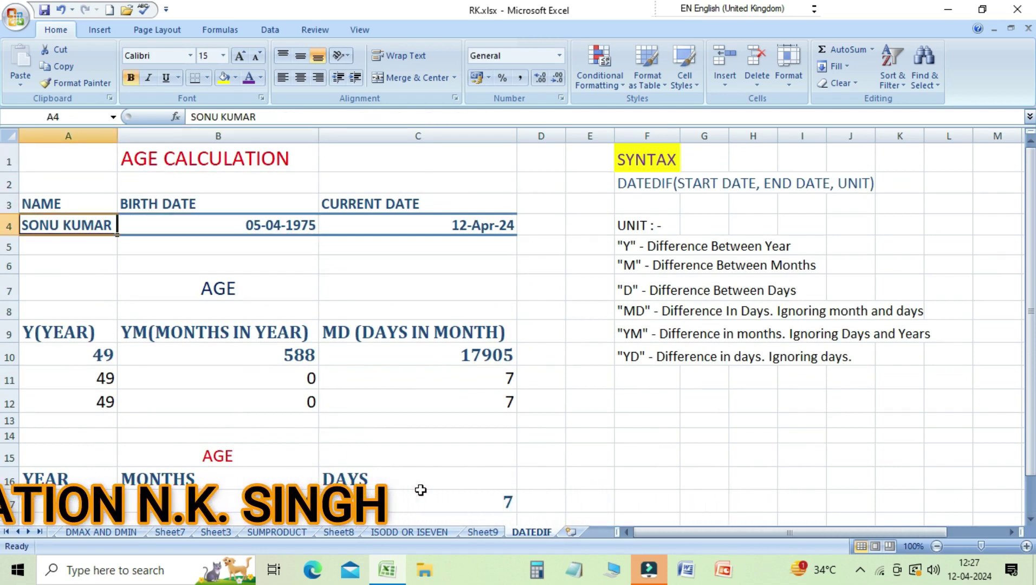
Replace the name in A4 with a new name and scroll down to see B20 update
{"action": "type", "text": "RAM"}
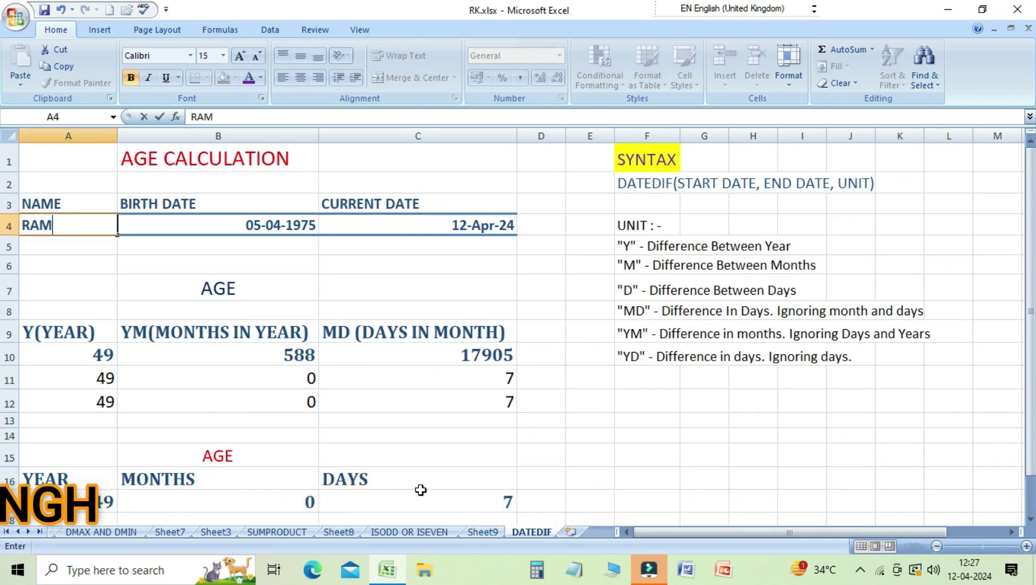
{"action": "key", "text": "Return"}
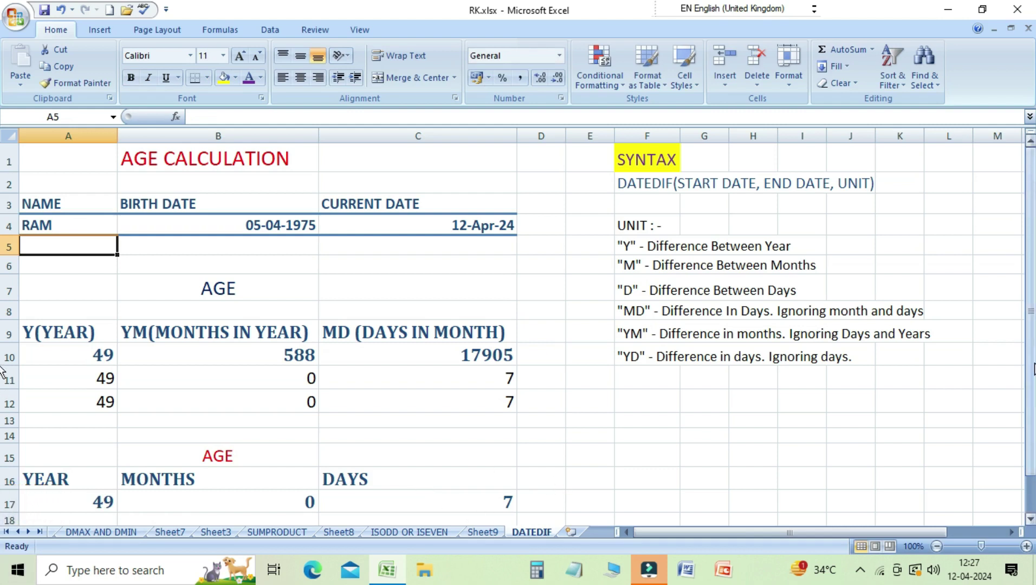
{"action": "left_click_drag", "start_coordinate": [1031, 325], "coordinate": [1031, 362]}
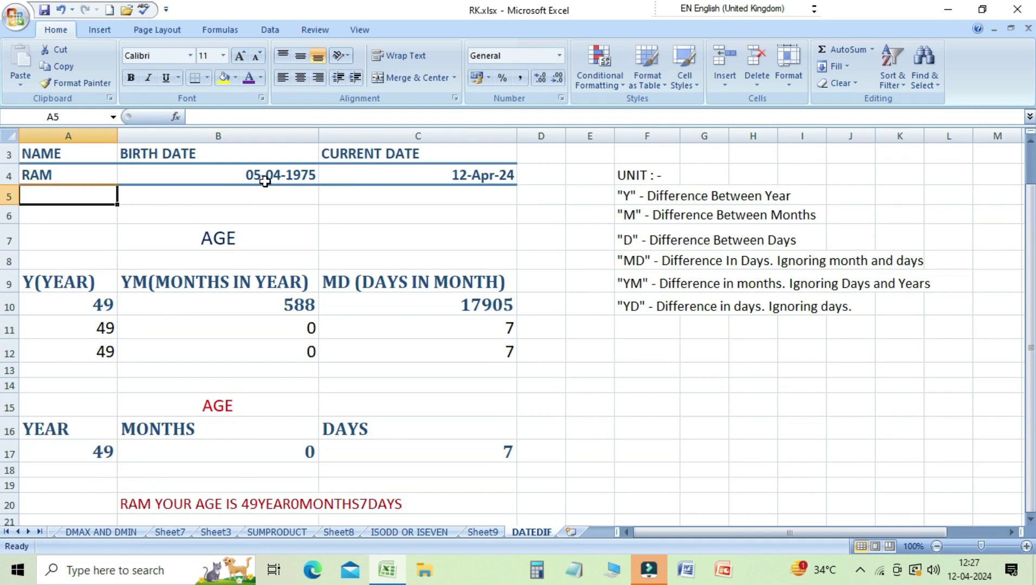
Edit B4's birth date to 20-06-1975 so the age becomes 48 years, 9 months, 22 days
{"action": "left_click", "coordinate": [260, 176]}
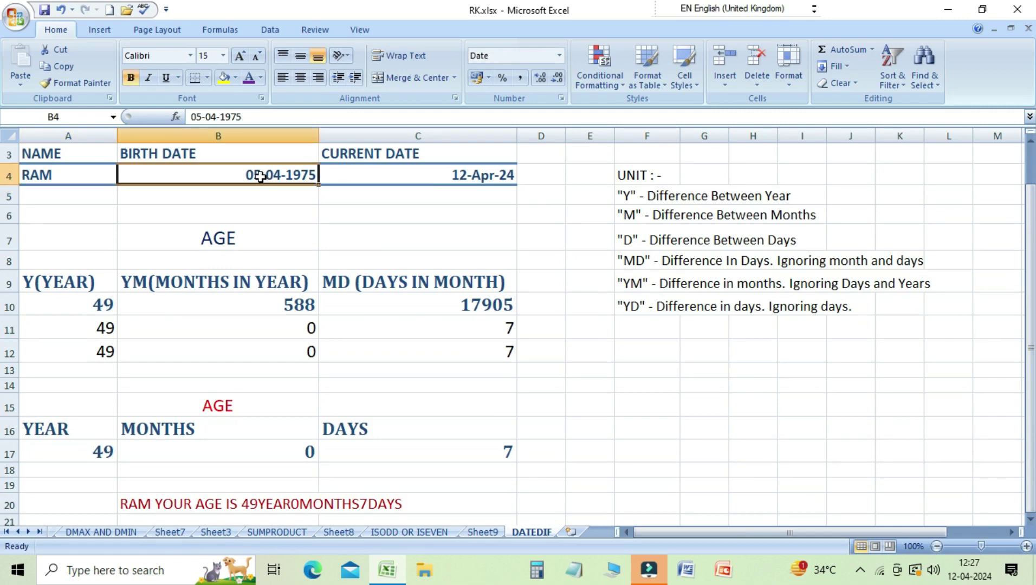
{"action": "double_click", "coordinate": [260, 177]}
{"action": "left_click", "coordinate": [242, 175]}
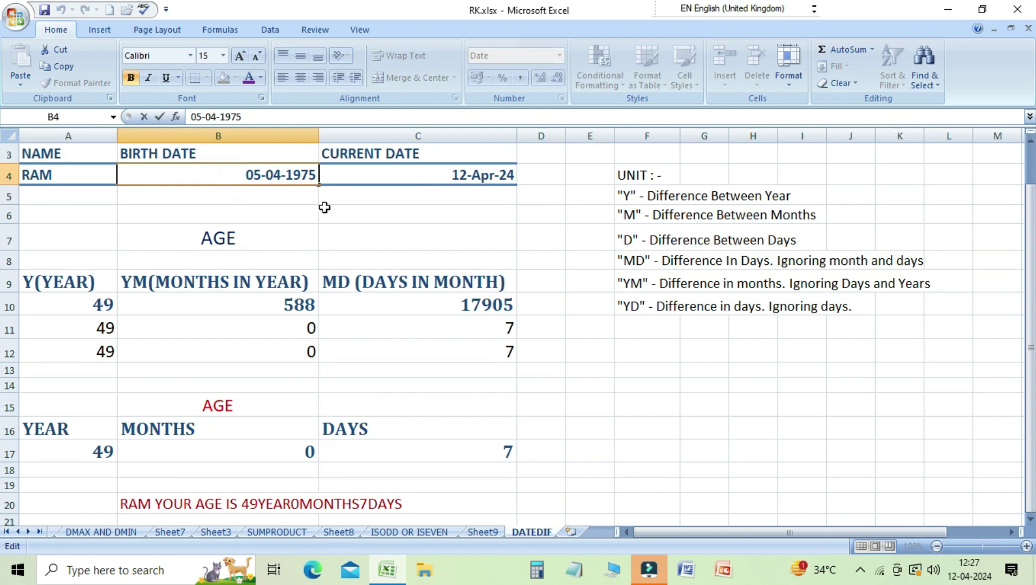
{"action": "key", "text": "Delete"}
{"action": "key", "text": "Delete"}
{"action": "type", "text": "20"}
{"action": "key", "text": "Right"}
{"action": "key", "text": "Right"}
{"action": "key", "text": "Delete"}
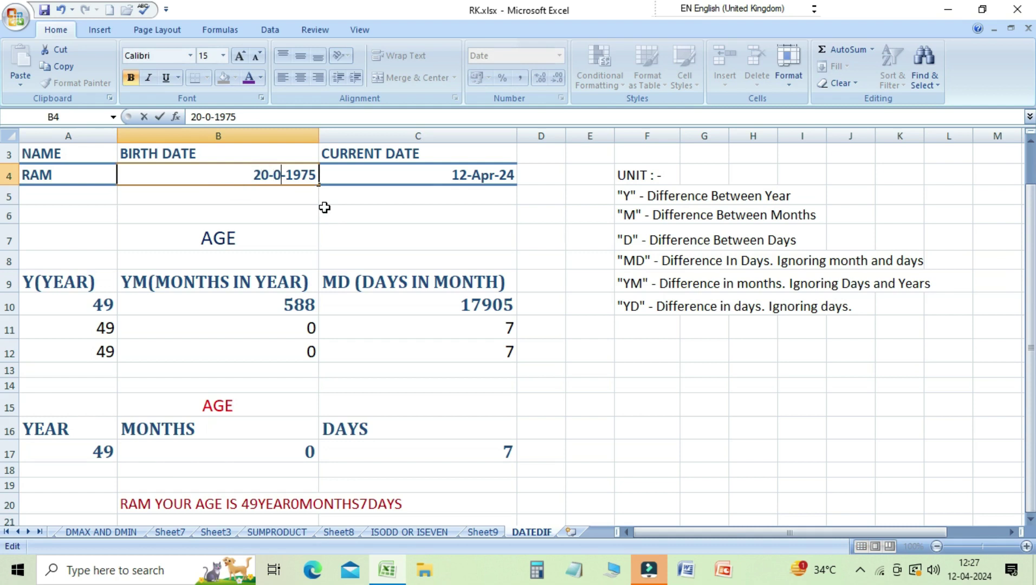
{"action": "type", "text": "6"}
{"action": "key", "text": "Return"}
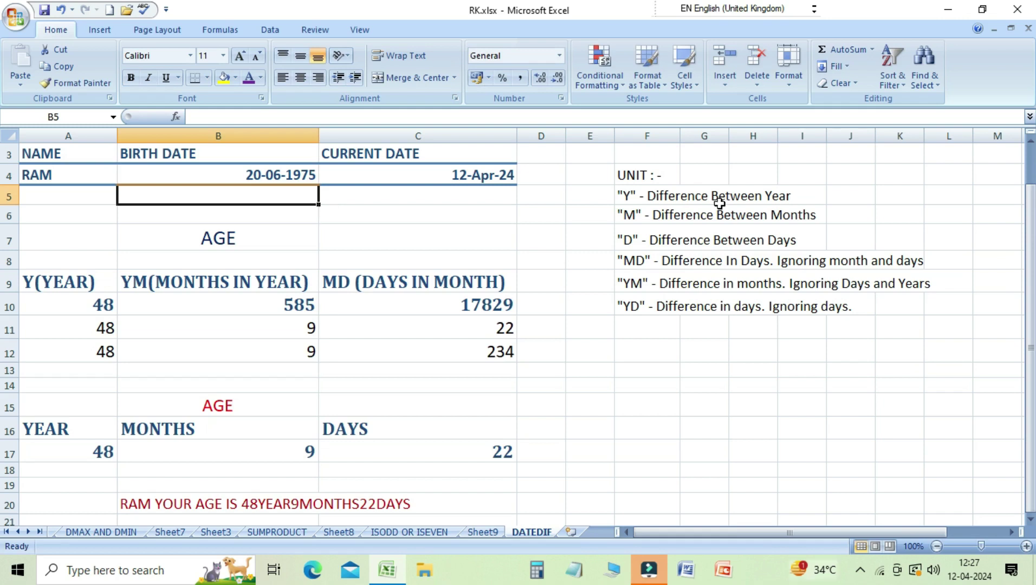
{"action": "left_click", "coordinate": [258, 176]}
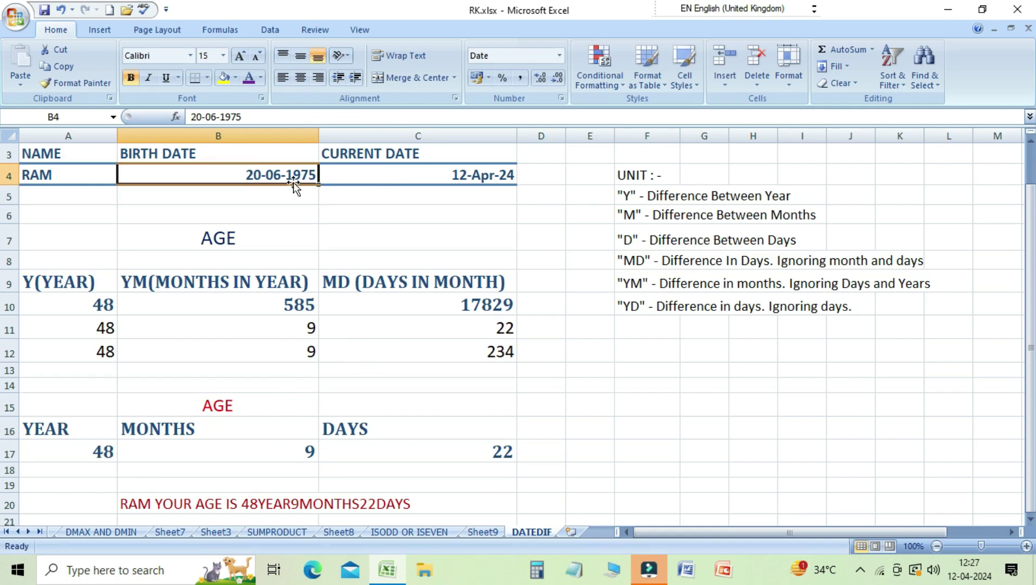
{"action": "left_click", "coordinate": [81, 455]}
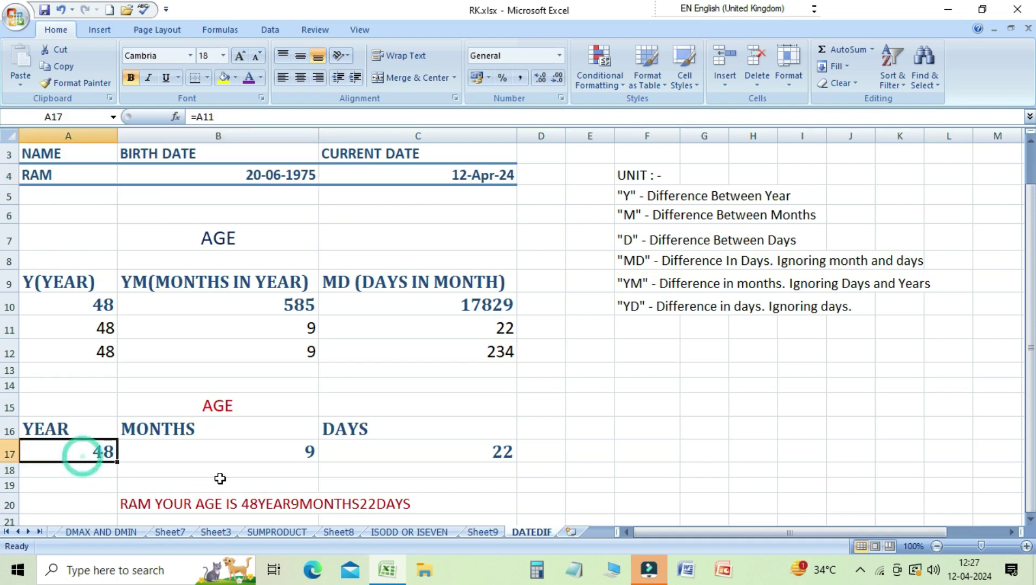
{"action": "left_click", "coordinate": [254, 455]}
{"action": "left_click", "coordinate": [87, 450]}
{"action": "left_click", "coordinate": [208, 456]}
{"action": "left_click", "coordinate": [428, 456]}
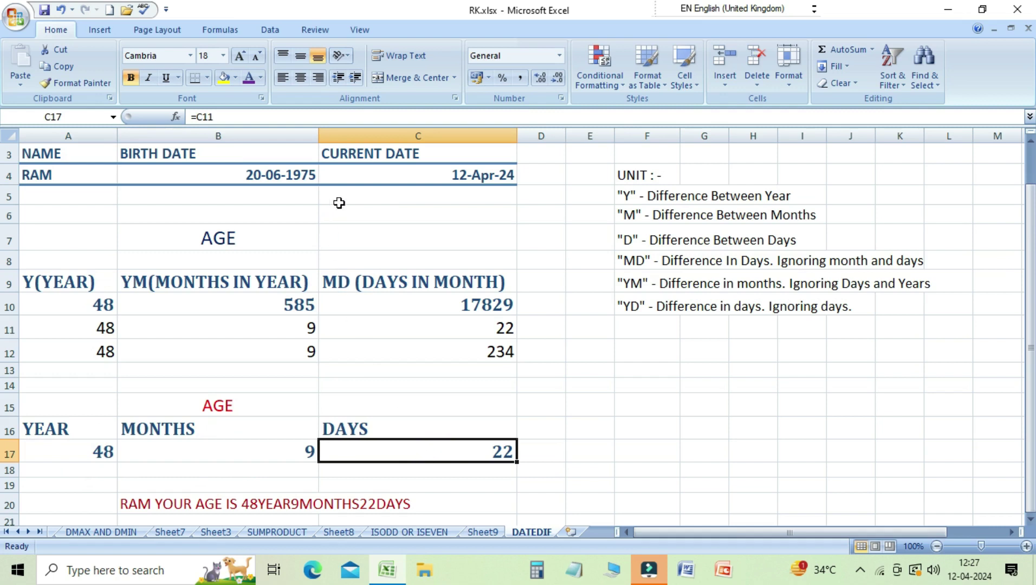
{"action": "left_click", "coordinate": [364, 178]}
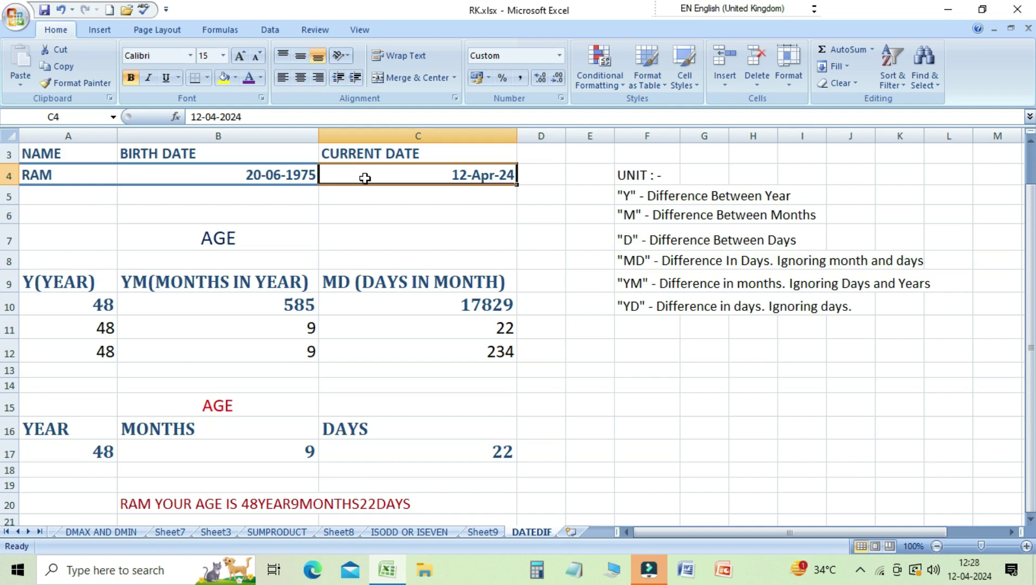
{"action": "key", "text": "Left"}
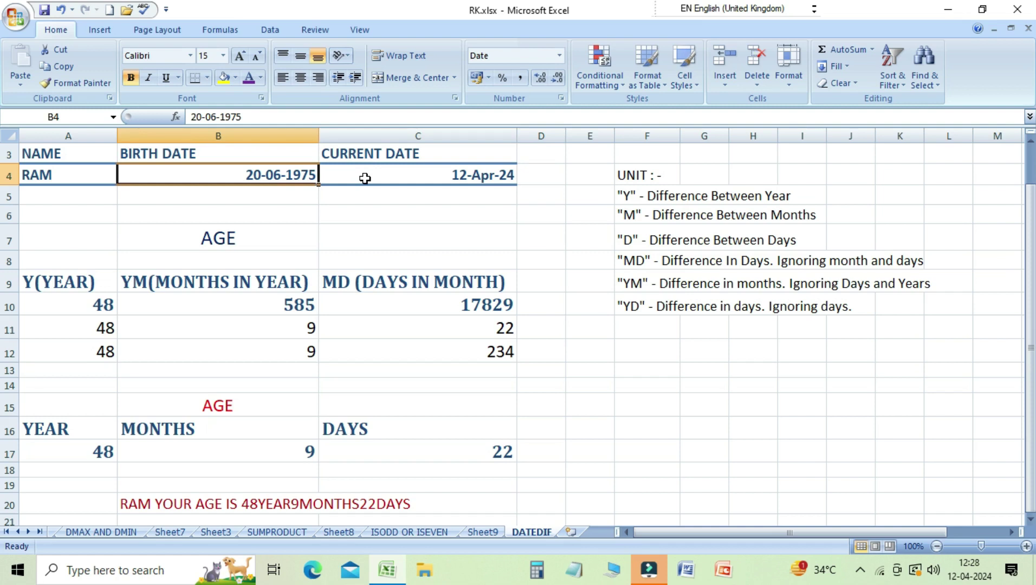
{"action": "key", "text": "Down"}
{"action": "key", "text": "Down"}
{"action": "key", "text": "Down"}
{"action": "key", "text": "Down"}
{"action": "key", "text": "Down"}
{"action": "key", "text": "Down"}
{"action": "key", "text": "Down"}
{"action": "key", "text": "Down"}
{"action": "key", "text": "Down"}
{"action": "key", "text": "Down"}
{"action": "key", "text": "Down"}
{"action": "key", "text": "Down"}
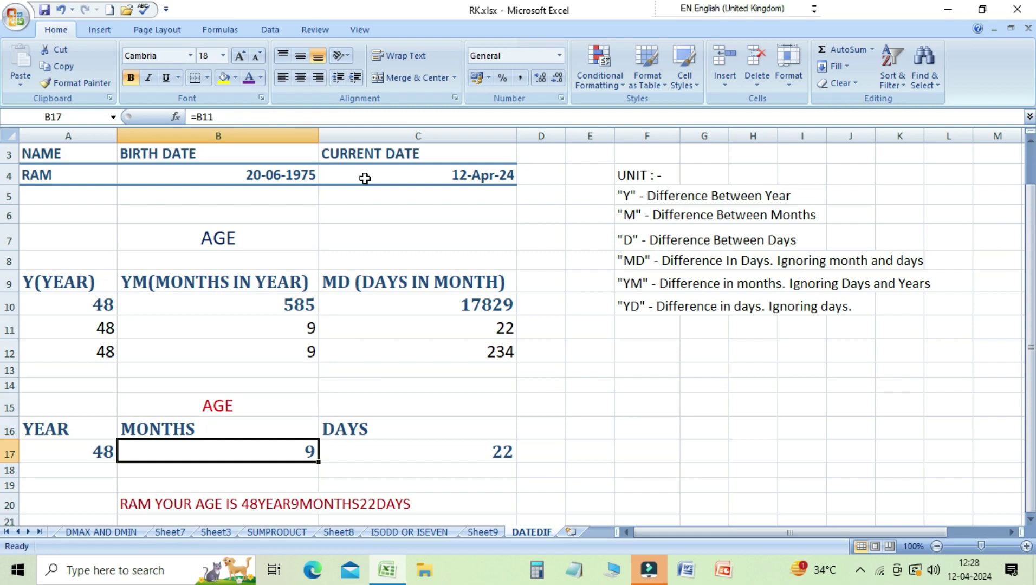
{"action": "key", "text": "Left"}
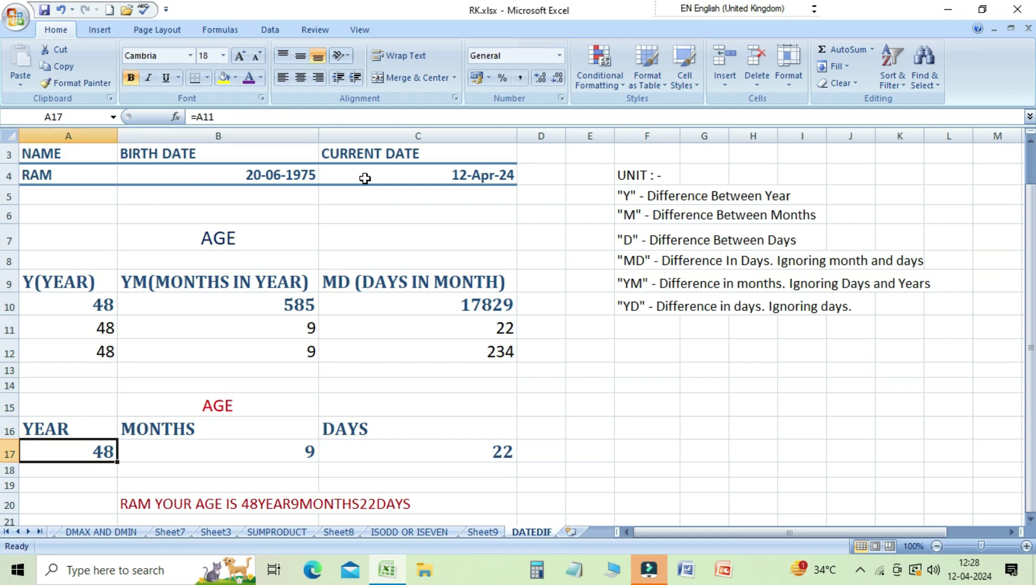
{"action": "key", "text": "Up"}
{"action": "key", "text": "Up"}
{"action": "key", "text": "Up"}
{"action": "key", "text": "Up"}
{"action": "key", "text": "Up"}
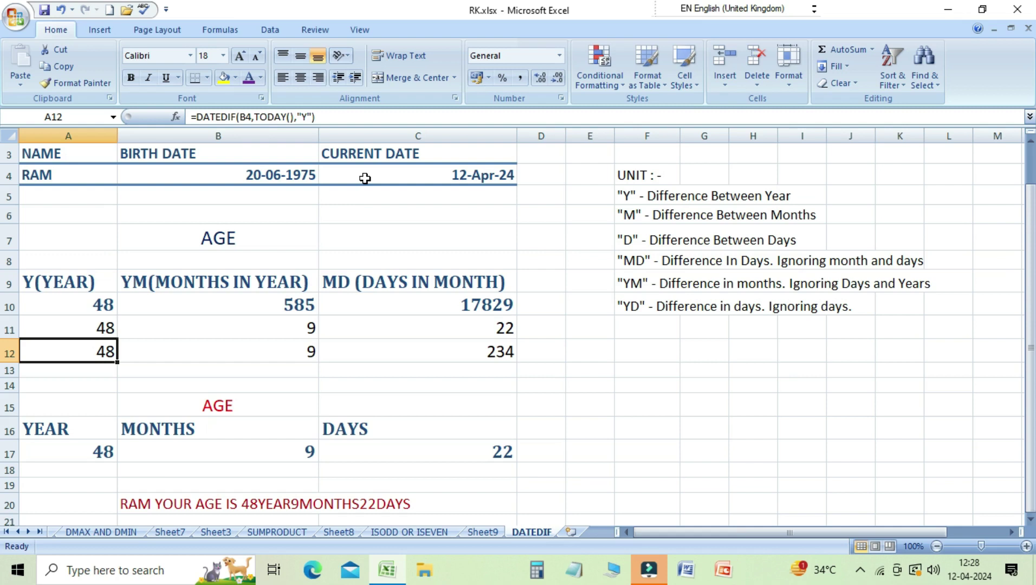
{"action": "key", "text": "Up"}
{"action": "key", "text": "Up"}
{"action": "key", "text": "Up"}
{"action": "key", "text": "Up"}
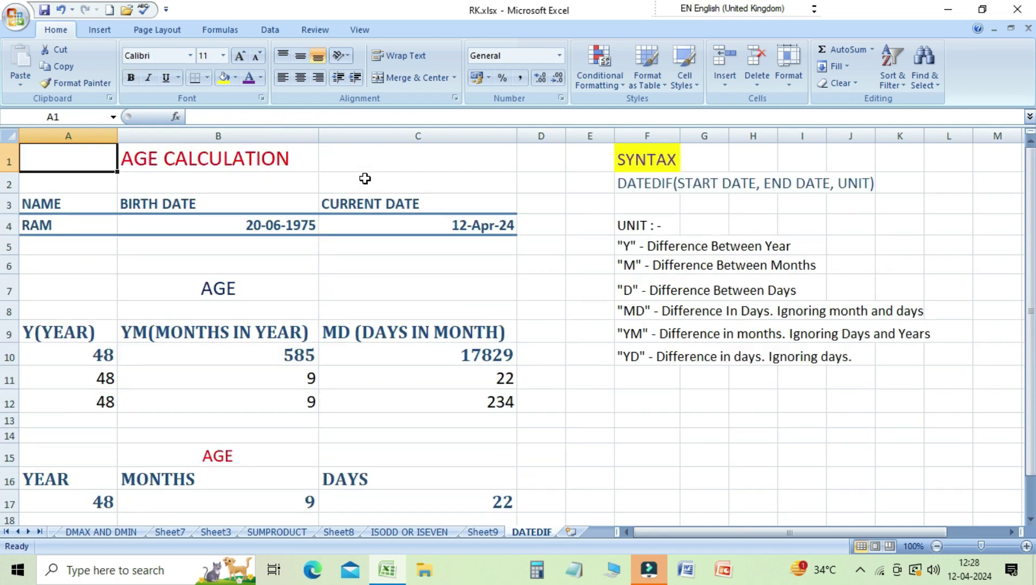
{"action": "key", "text": "Right"}
{"action": "key", "text": "Right"}
{"action": "key", "text": "Right"}
{"action": "key", "text": "Right"}
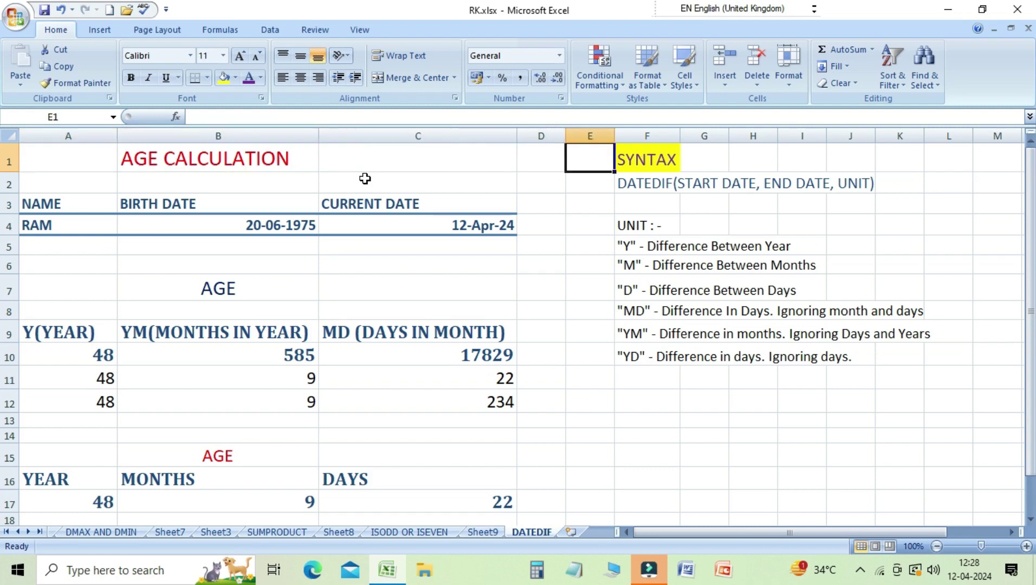
{"action": "key", "text": "Down"}
{"action": "key", "text": "Right"}
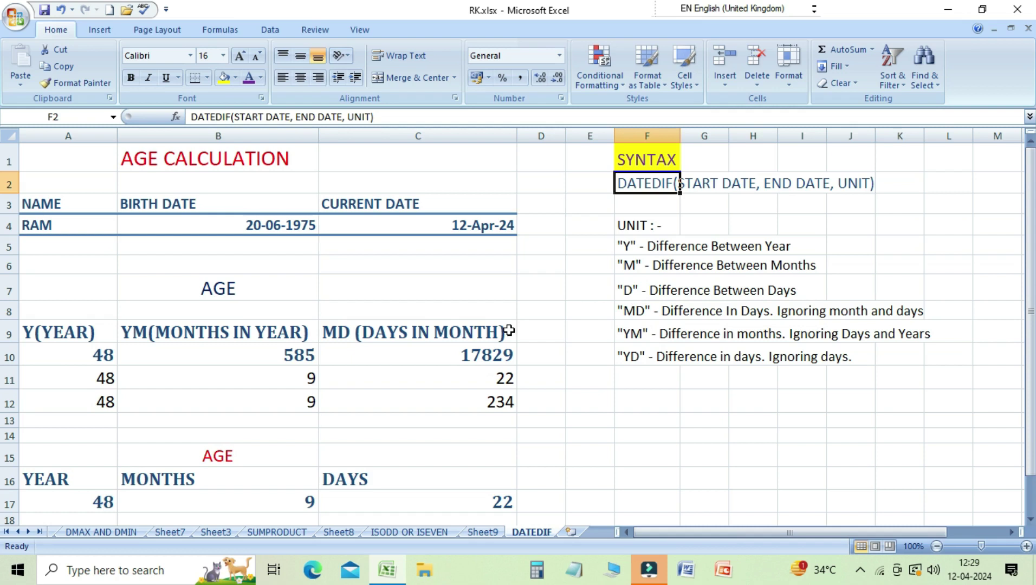
{"action": "left_click", "coordinate": [101, 401]}
{"action": "left_click", "coordinate": [185, 401]}
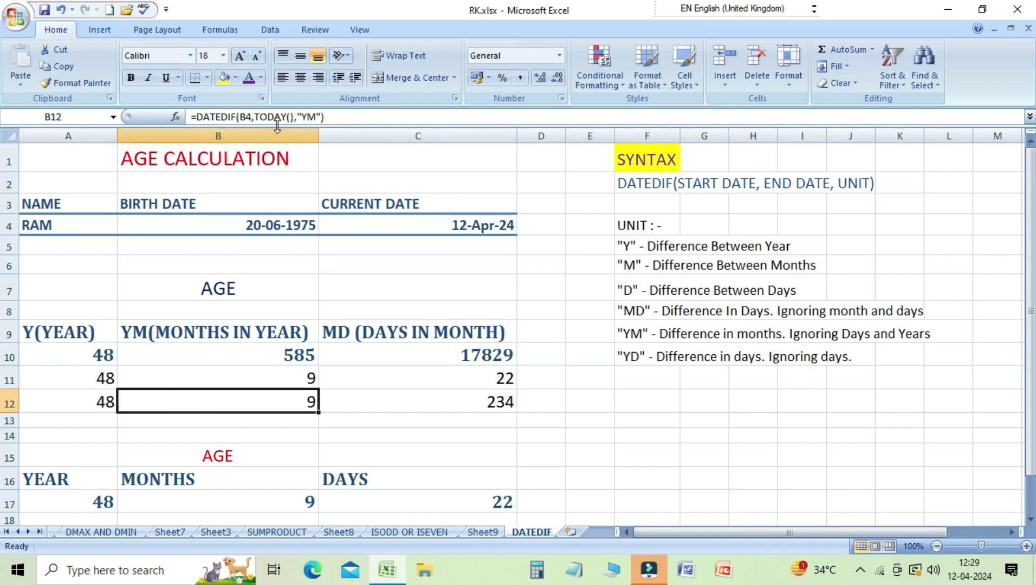
{"action": "left_click", "coordinate": [370, 290]}
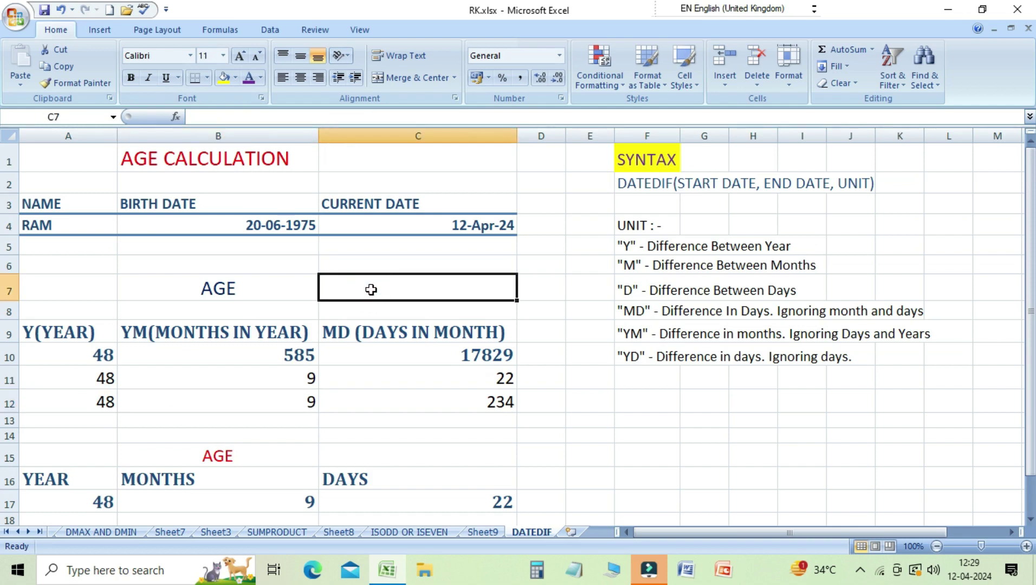
Enter =TODAY() in C7 so it shows 12-04-2024, then reselect C7
{"action": "type", "text": "=TODA"}
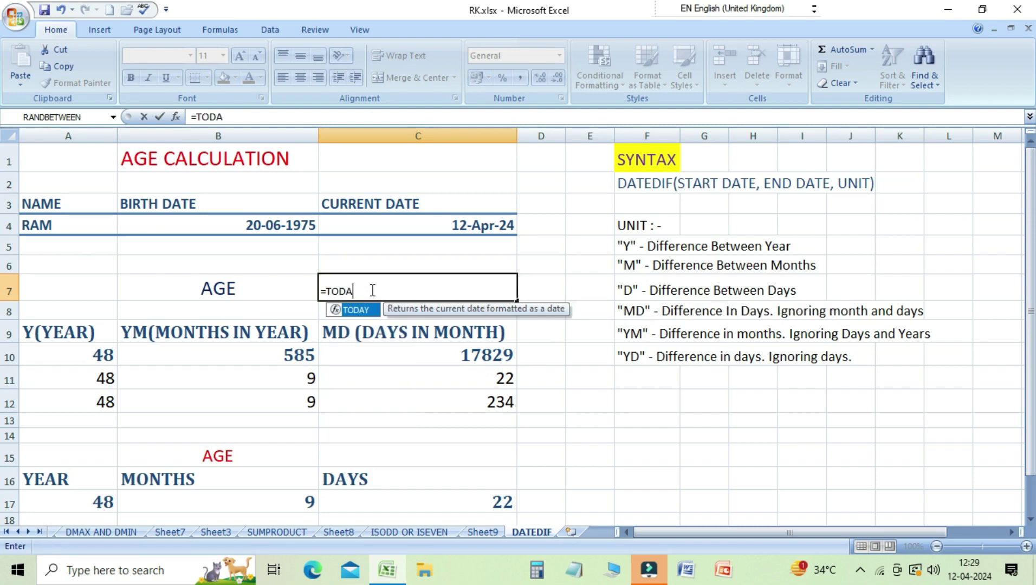
{"action": "type", "text": "Y"}
{"action": "type", "text": "()"}
{"action": "key", "text": "Return"}
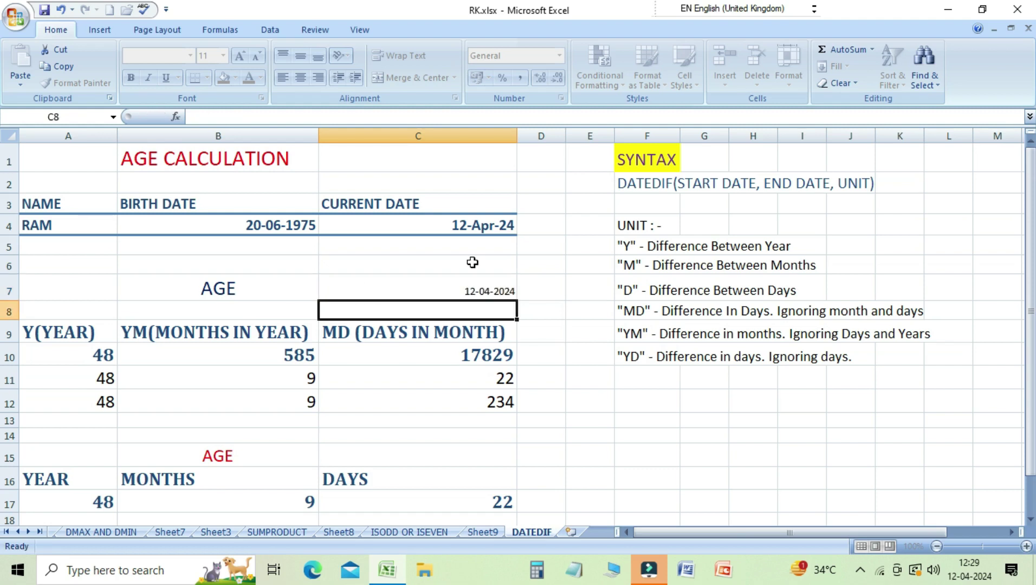
{"action": "key", "text": "Up"}
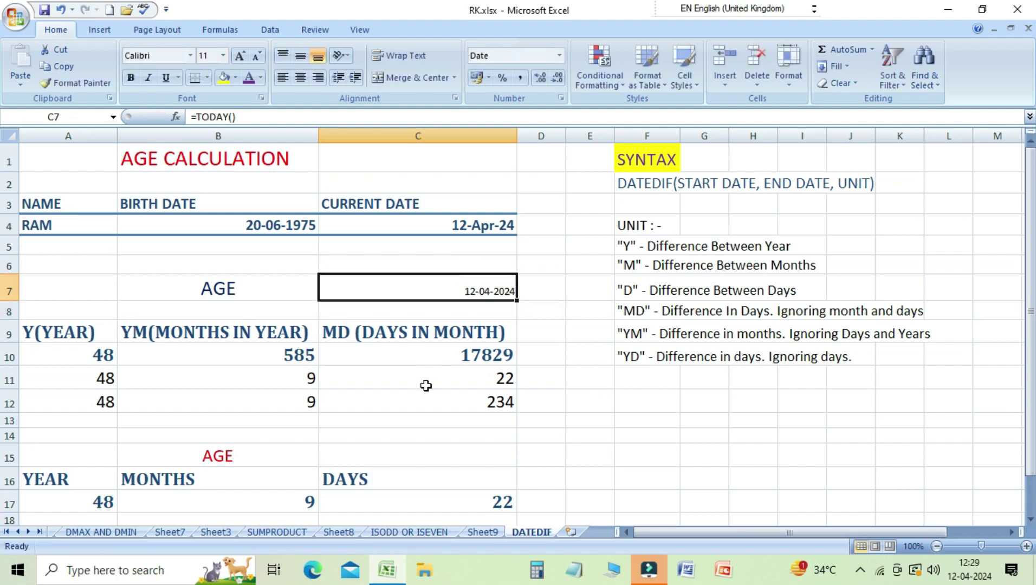
{"action": "left_click", "coordinate": [302, 403]}
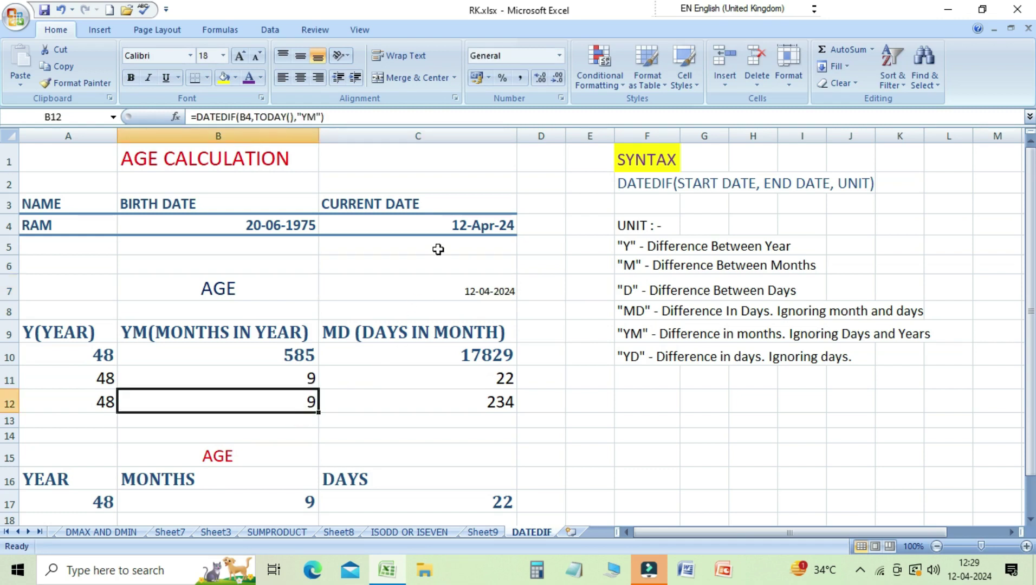
{"action": "left_click", "coordinate": [441, 221]}
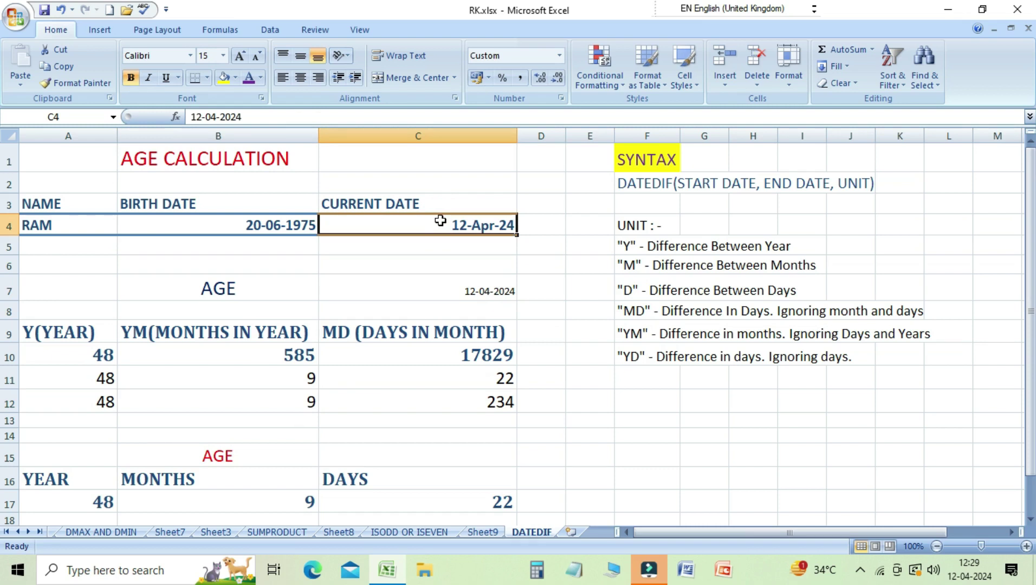
{"action": "left_click", "coordinate": [661, 190]}
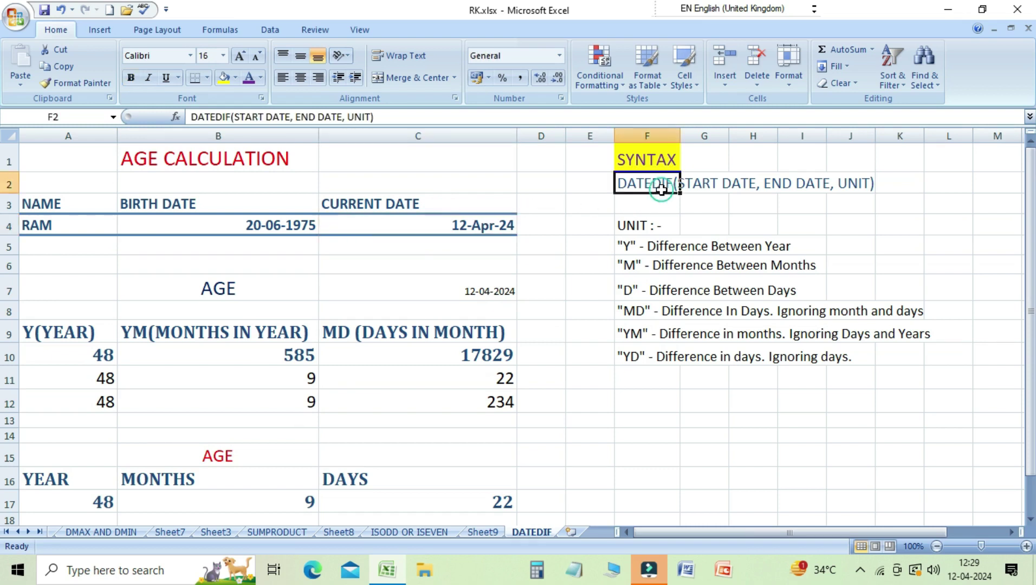